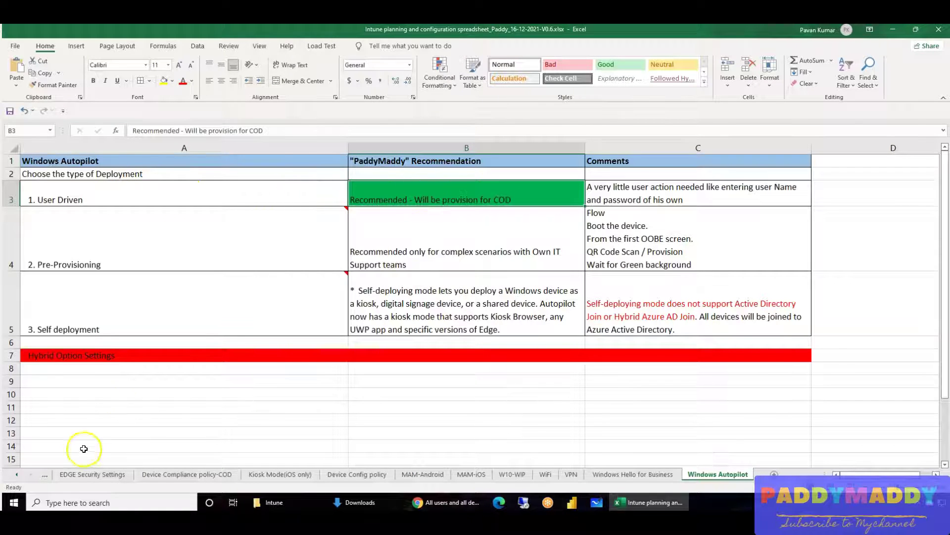
# - Check that Hybrid AD join with Autopilot is marked Required, then return to the Endpoint Manager browser window
pyautogui.click(12, 474)
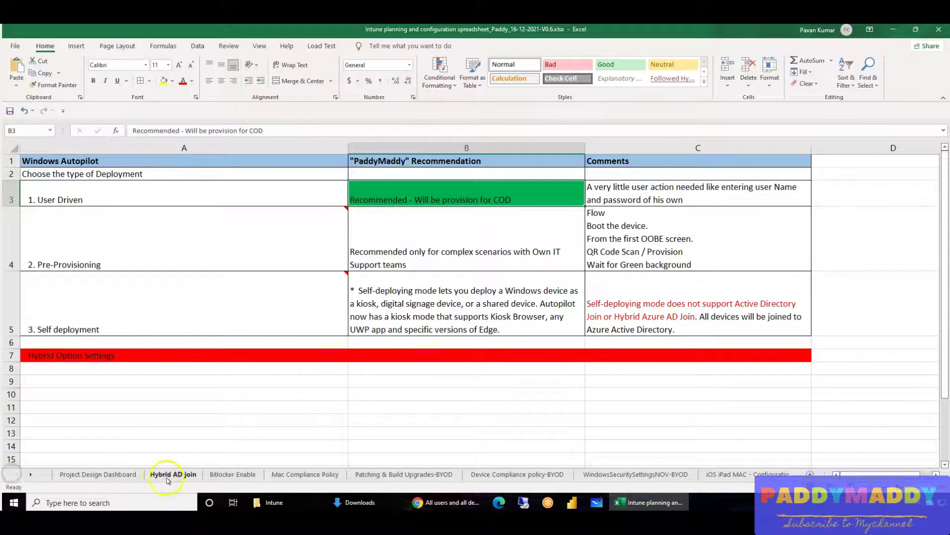
pyautogui.click(168, 474)
pyautogui.click(93, 227)
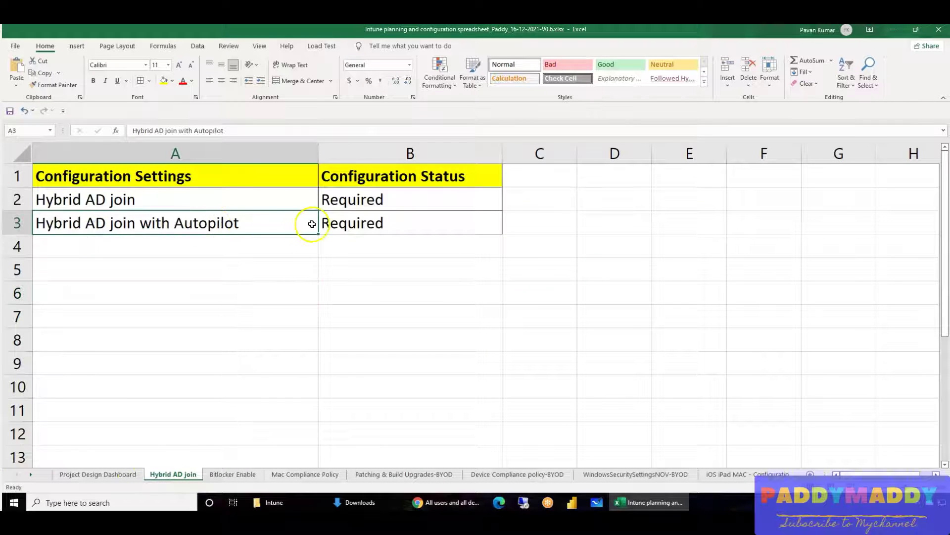
pyautogui.click(339, 224)
pyautogui.click(185, 220)
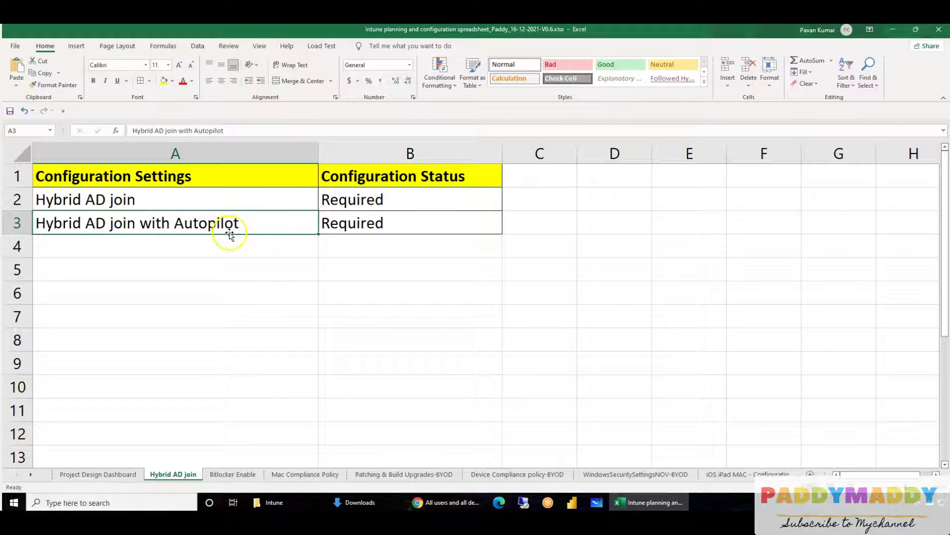
pyautogui.click(91, 474)
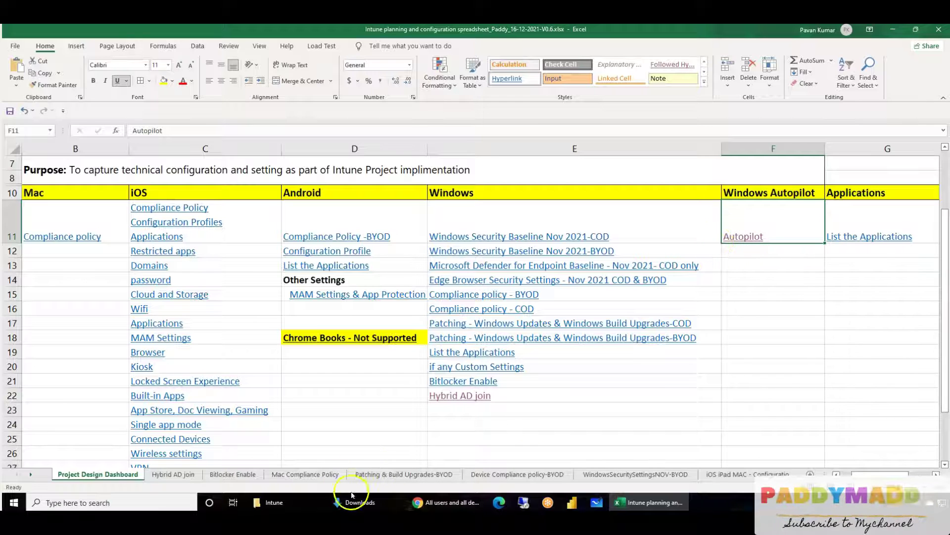
pyautogui.click(447, 503)
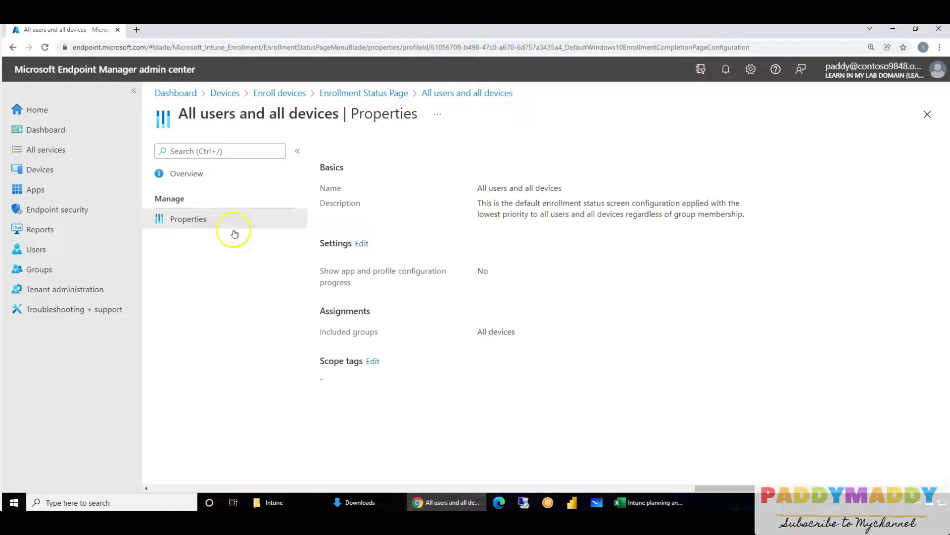
# - Open the properties of the User Driven Deployment Autopilot deployment profile
pyautogui.click(225, 94)
pyautogui.click(193, 259)
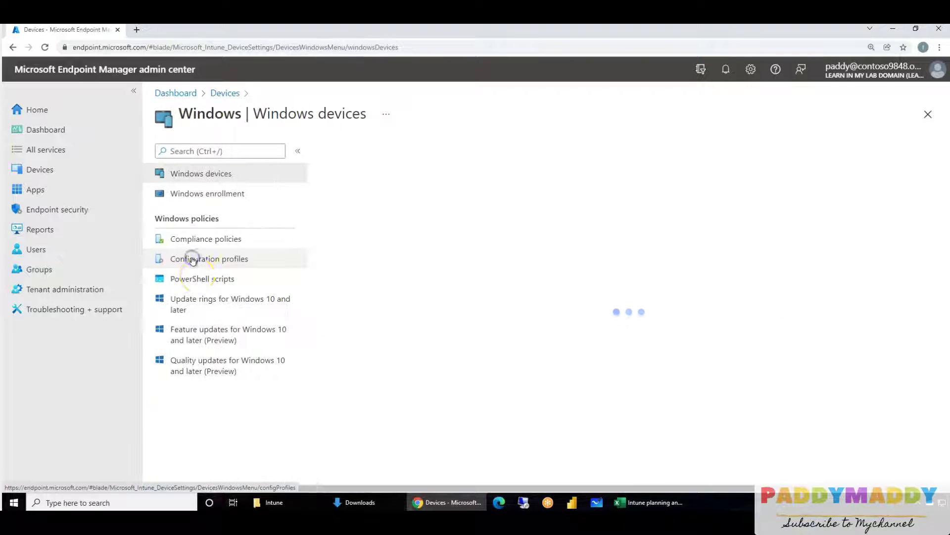
pyautogui.click(216, 188)
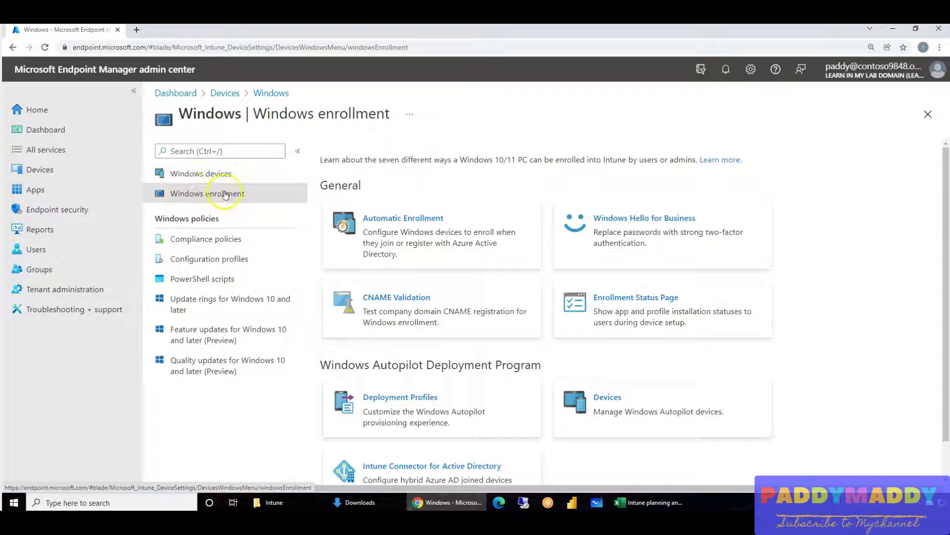
pyautogui.click(408, 385)
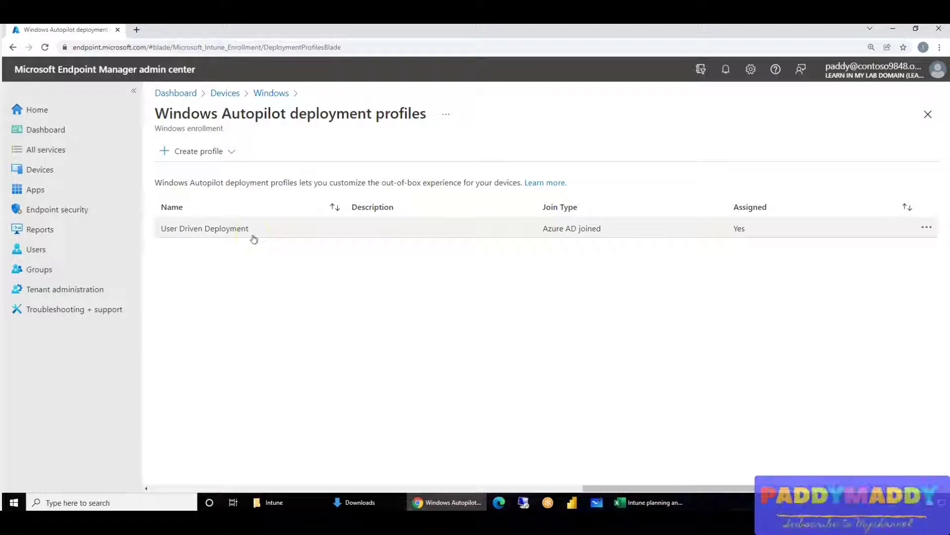
pyautogui.click(254, 237)
pyautogui.click(180, 220)
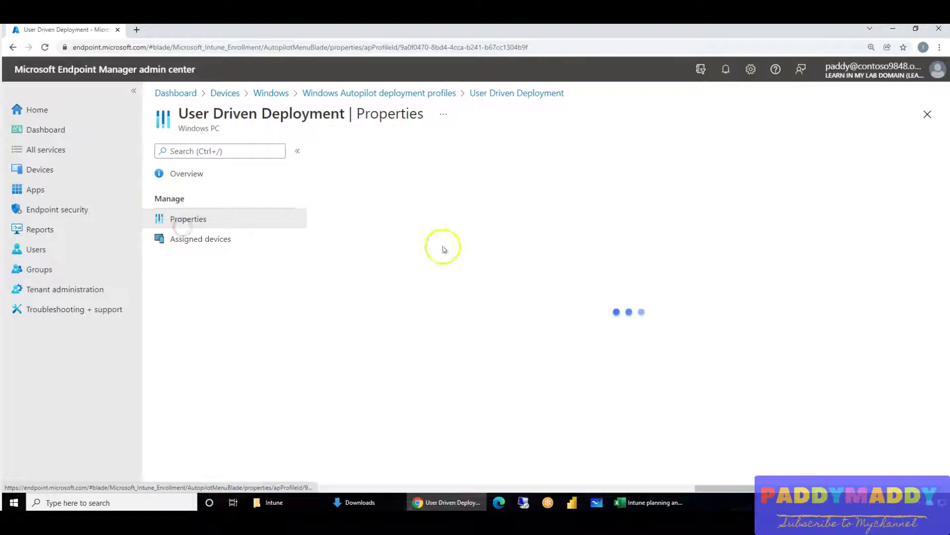
# - Edit the out-of-box experience settings, turn White Glove OOBE on, then cancel the edit
pyautogui.click(408, 270)
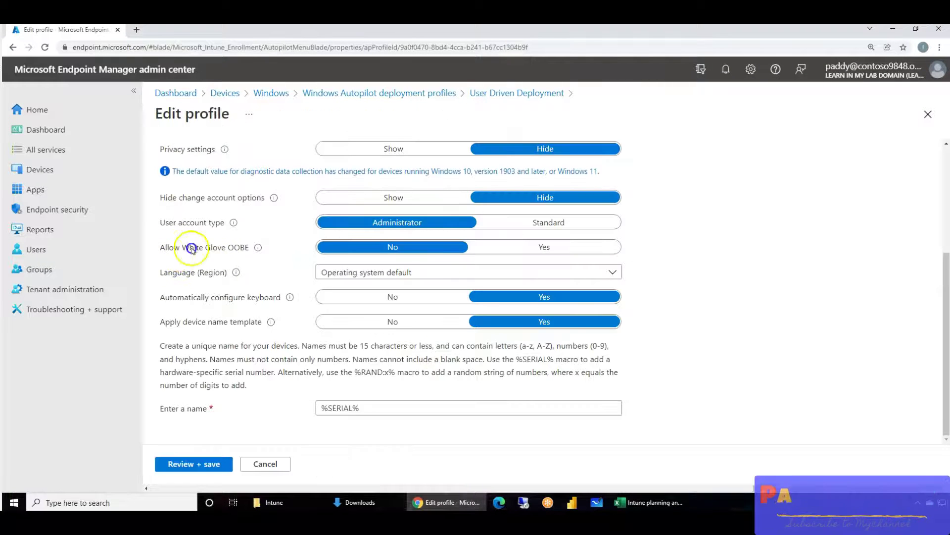
pyautogui.click(527, 248)
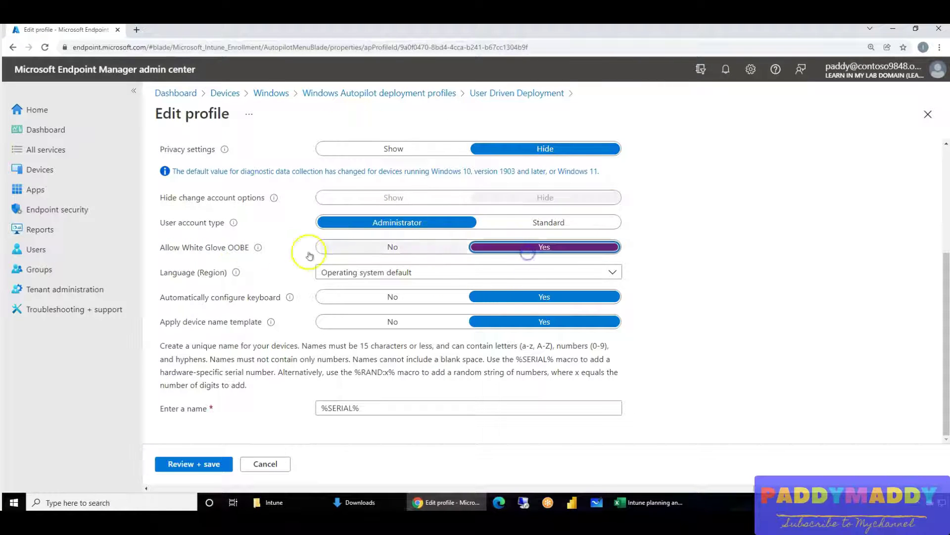
pyautogui.scroll(1, 267, 305)
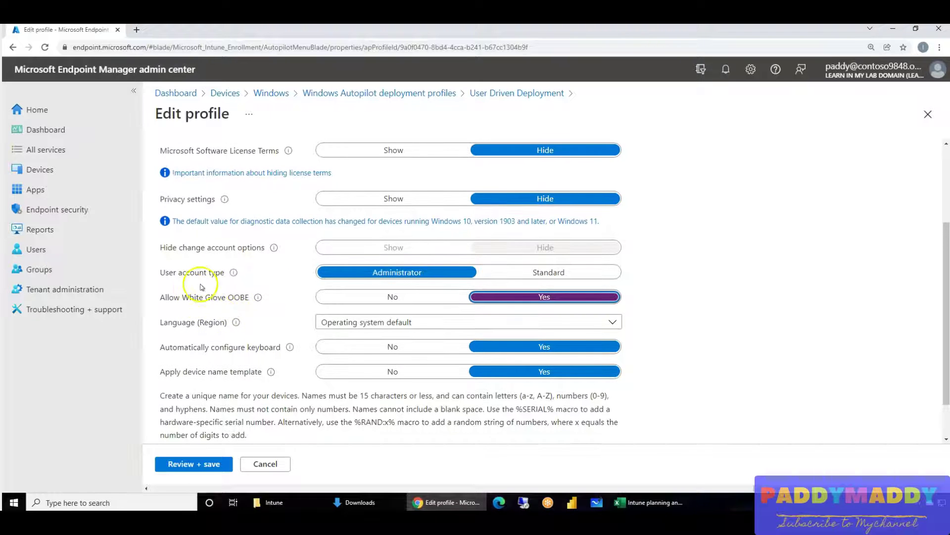
pyautogui.scroll(-1, 324, 352)
pyautogui.scroll(4, 275, 334)
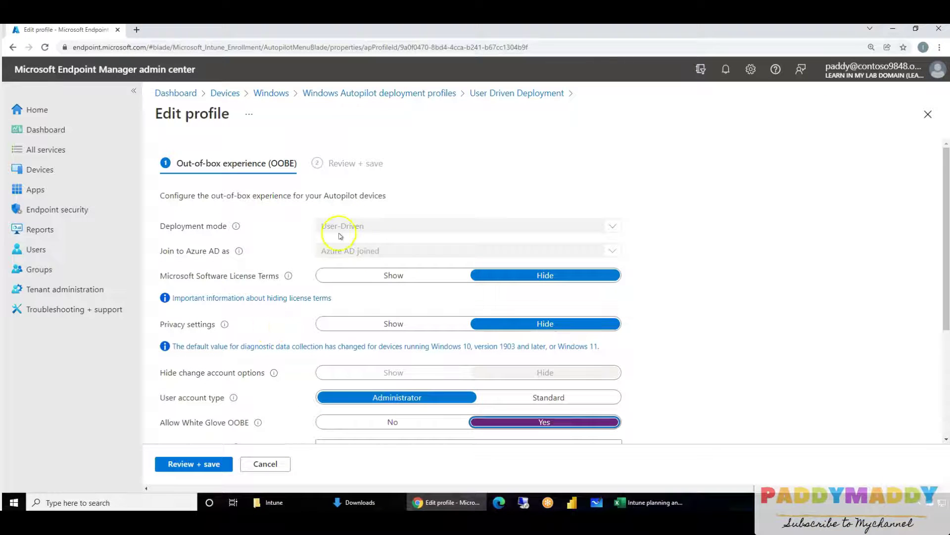
pyautogui.click(267, 463)
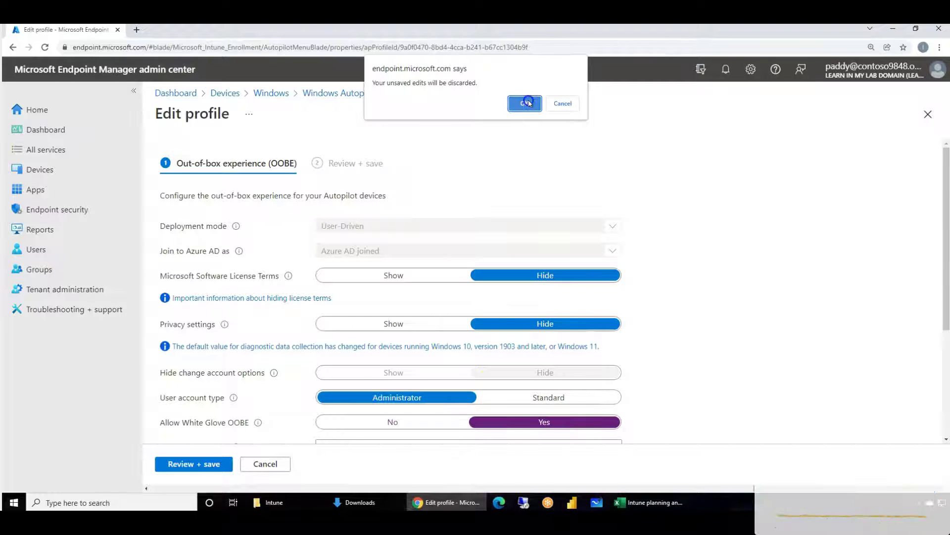
pyautogui.click(524, 103)
# - Discard the edits, review the User-Driven deployment mode, and return to the deployment profiles list
pyautogui.scroll(1, 490, 364)
pyautogui.scroll(-1, 480, 362)
pyautogui.scroll(1, 482, 359)
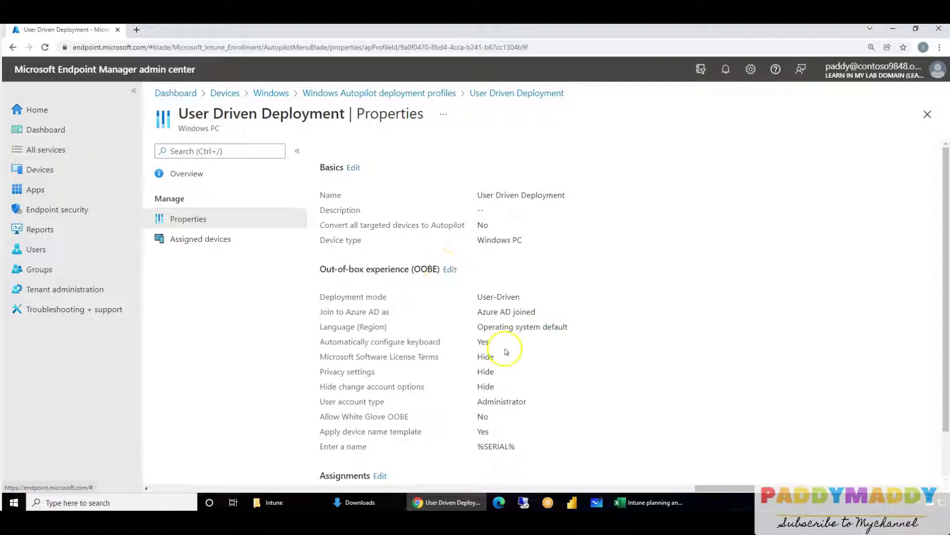
pyautogui.moveTo(478, 296); pyautogui.dragTo(519, 295)
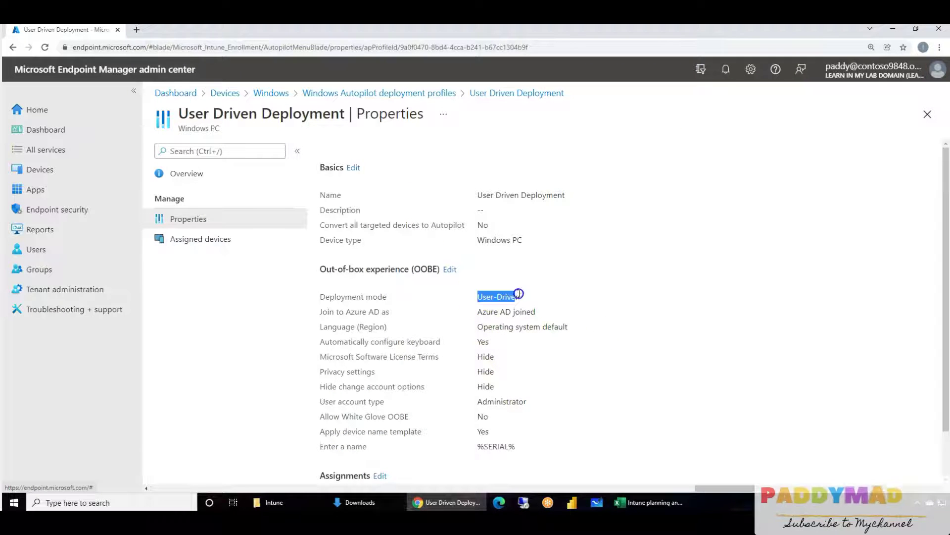
pyautogui.click(449, 273)
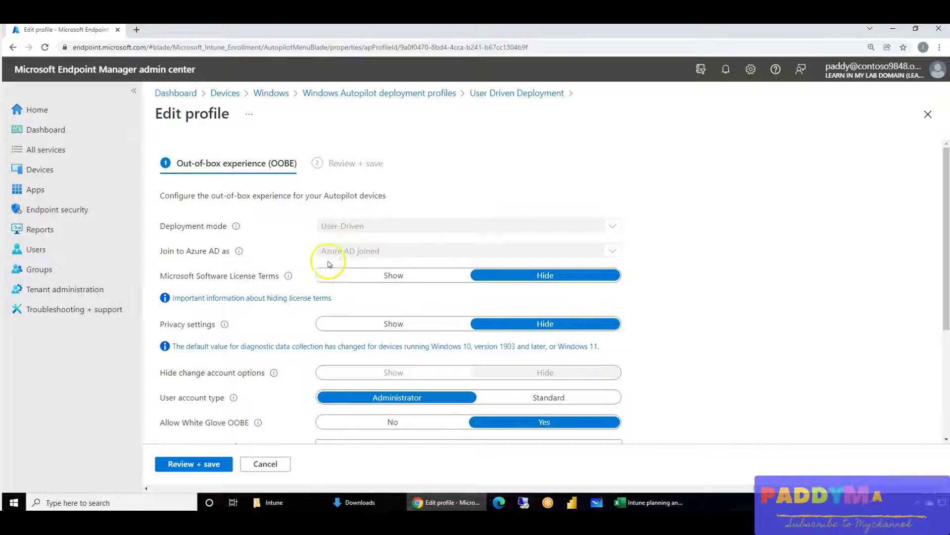
pyautogui.click(403, 94)
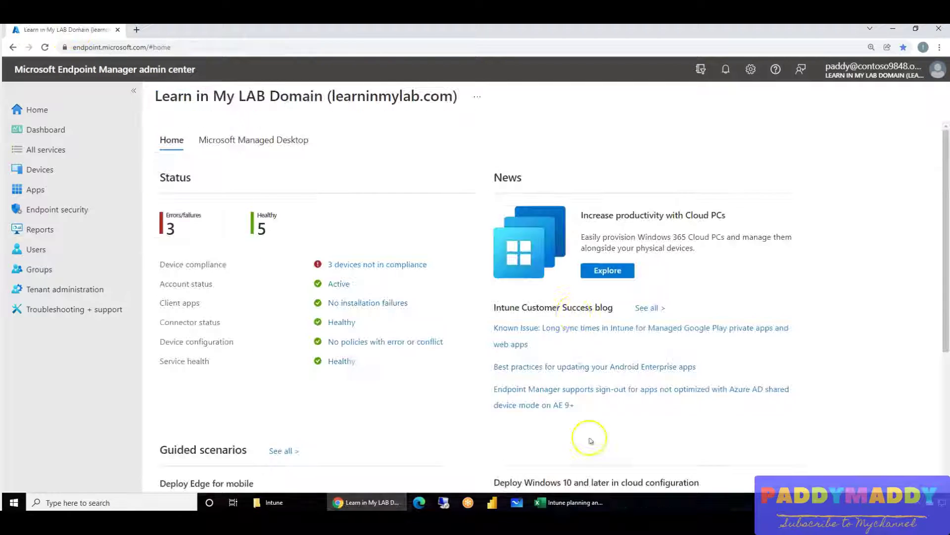
# - Navigate to the Windows Autopilot deployment profiles list
pyautogui.click(40, 170)
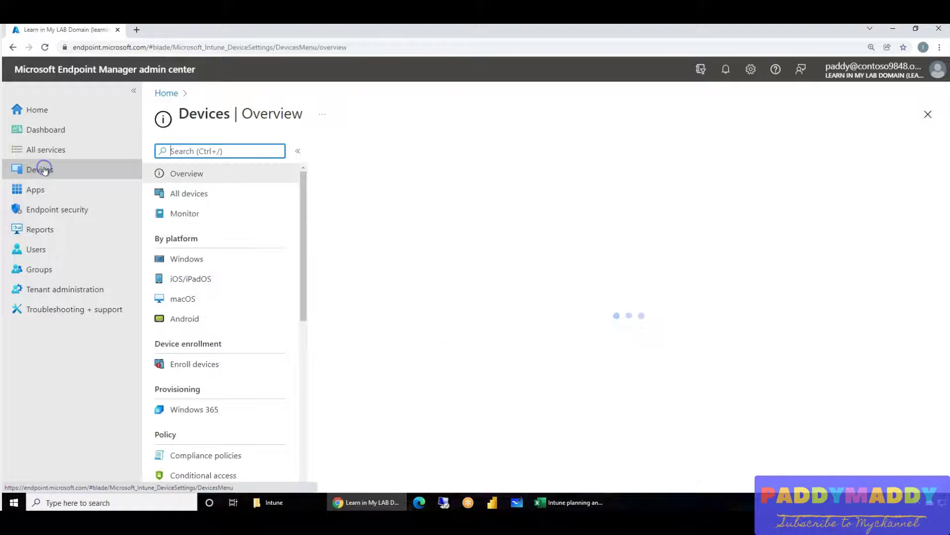
pyautogui.click(191, 264)
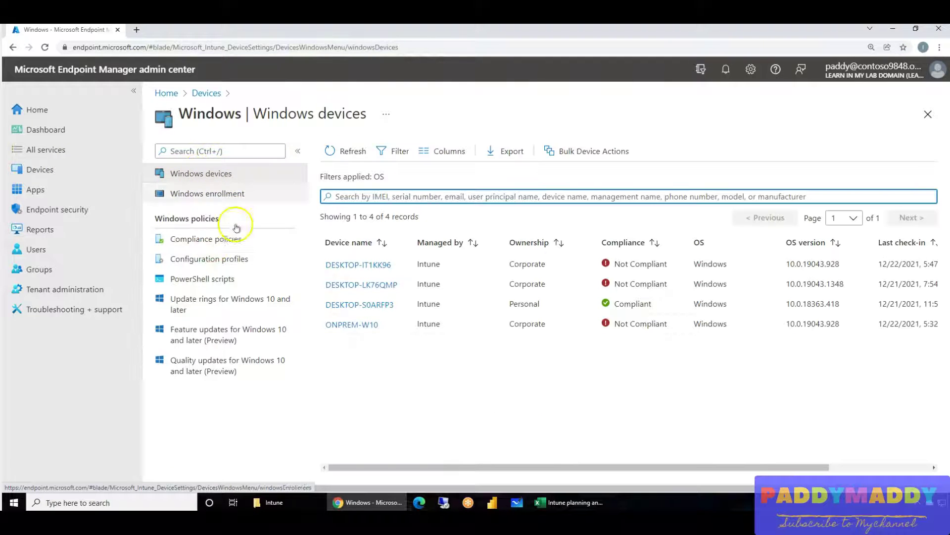
pyautogui.click(222, 196)
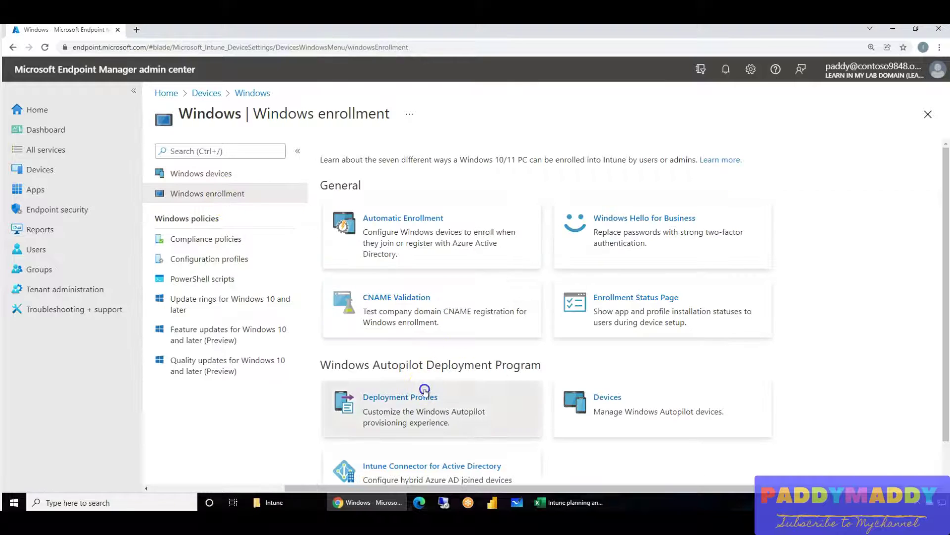
pyautogui.click(421, 394)
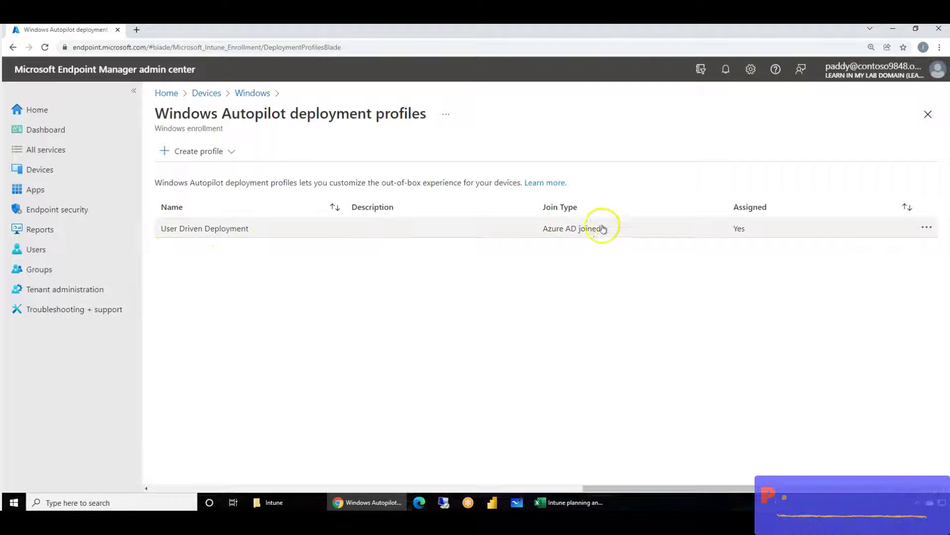
# - Create a new Windows PC profile named 'Hybrid AD Join' and continue to out-of-box settings
pyautogui.click(230, 150)
pyautogui.click(193, 172)
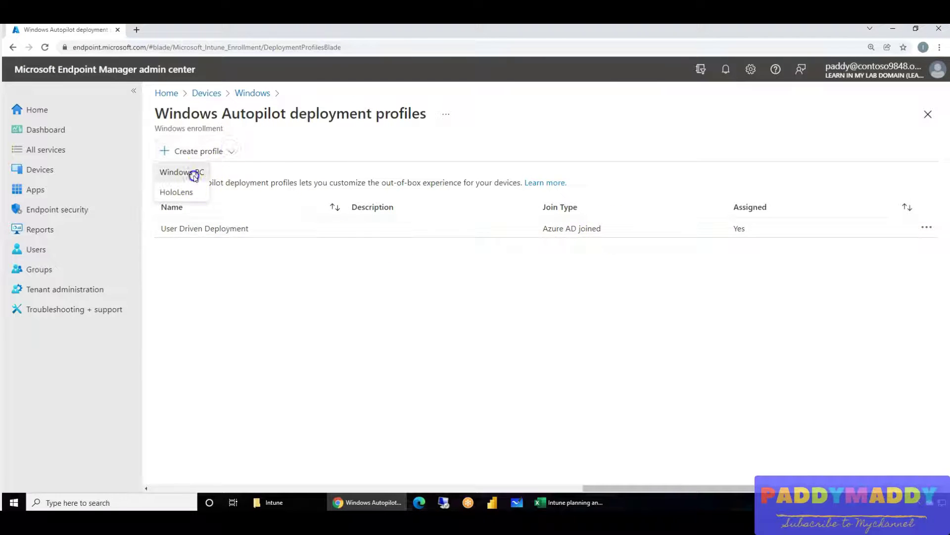
pyautogui.click(370, 188)
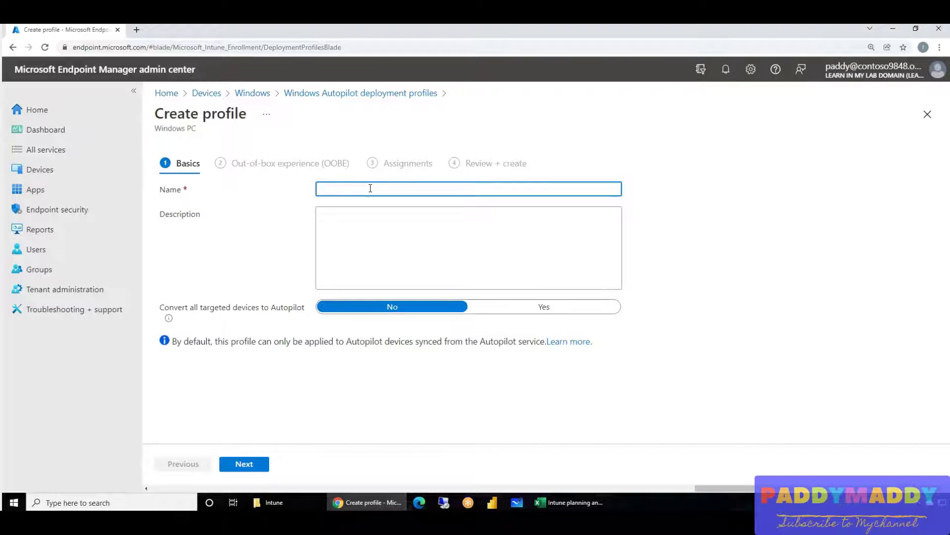
pyautogui.write('Hybrid AD Join')
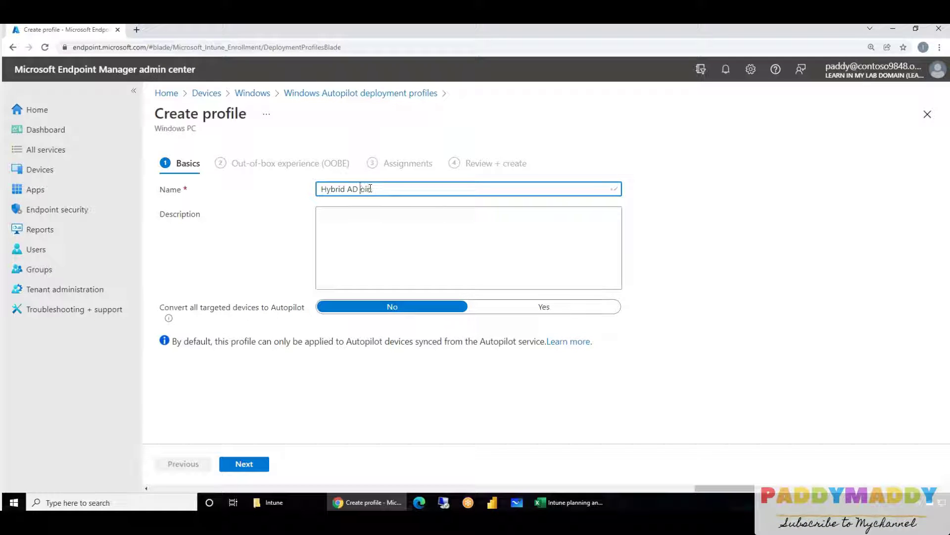
pyautogui.click(244, 463)
# - Set join type to Hybrid Azure AD joined, skip the AD connectivity check, and make users Administrator
pyautogui.click(368, 251)
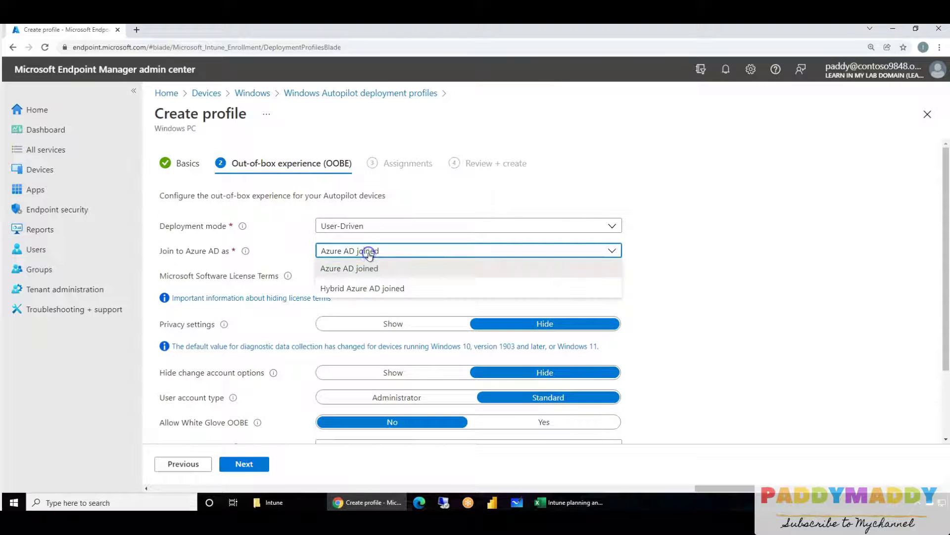
pyautogui.click(366, 286)
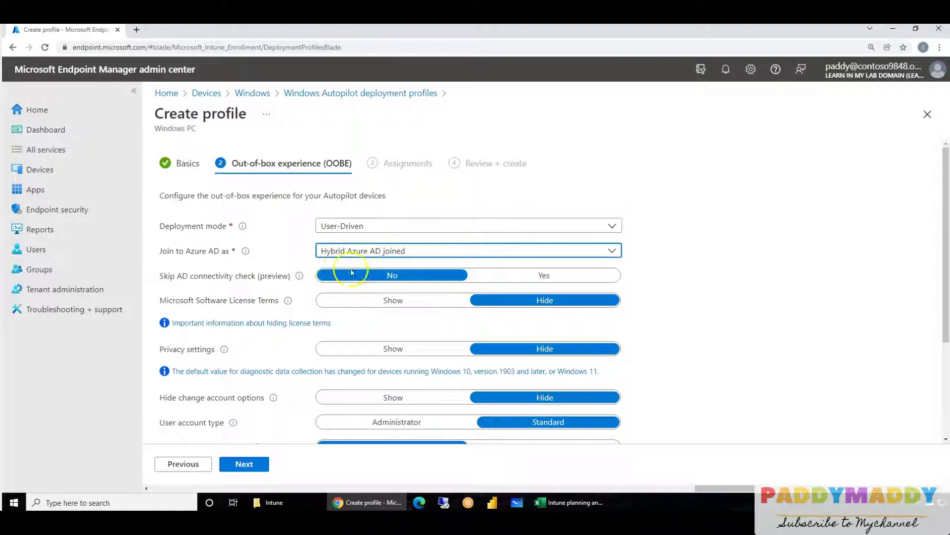
pyautogui.scroll(-1, 248, 369)
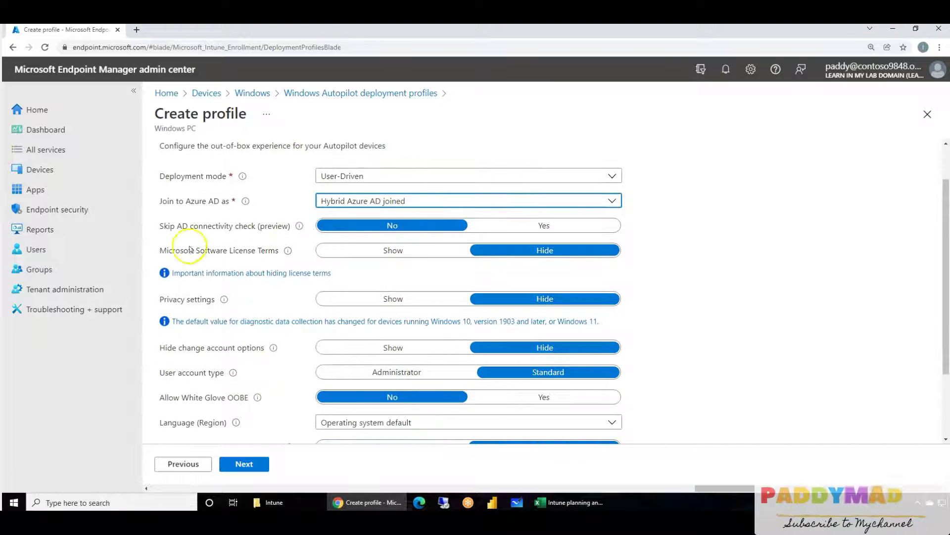
pyautogui.moveTo(176, 226); pyautogui.dragTo(275, 229)
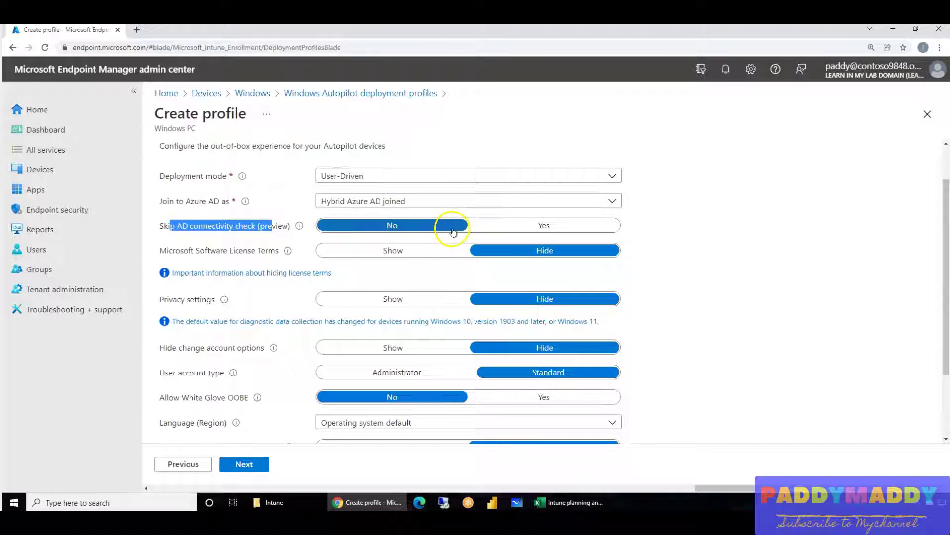
pyautogui.click(545, 225)
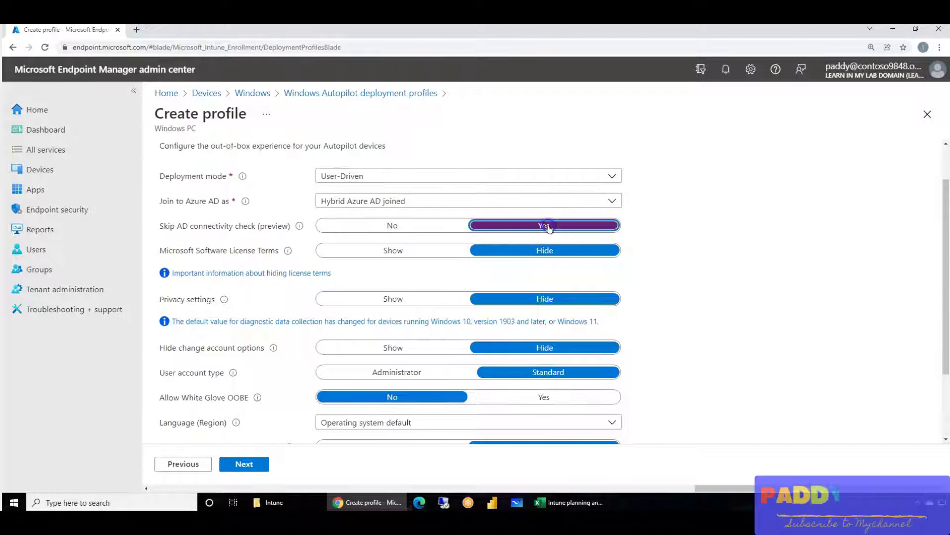
pyautogui.scroll(-1, 723, 337)
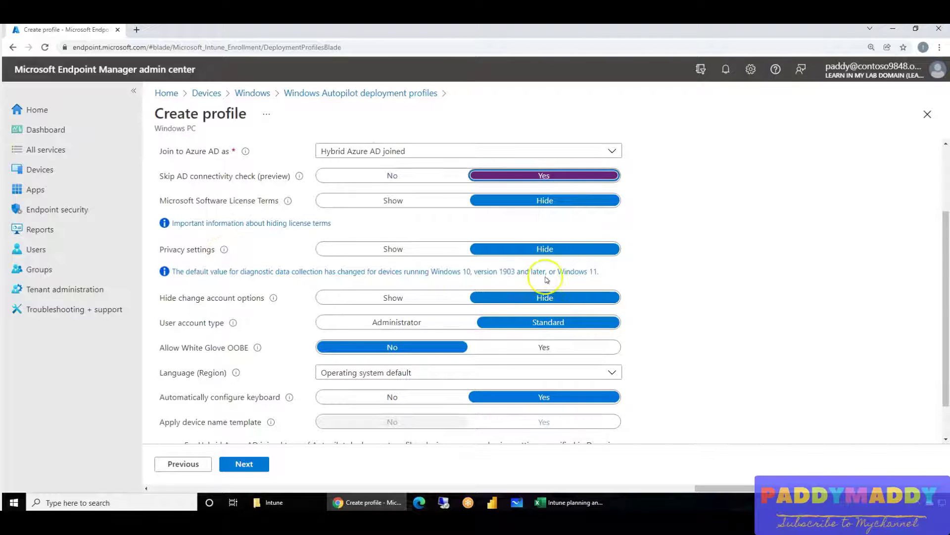
pyautogui.scroll(-1, 236, 335)
pyautogui.click(395, 277)
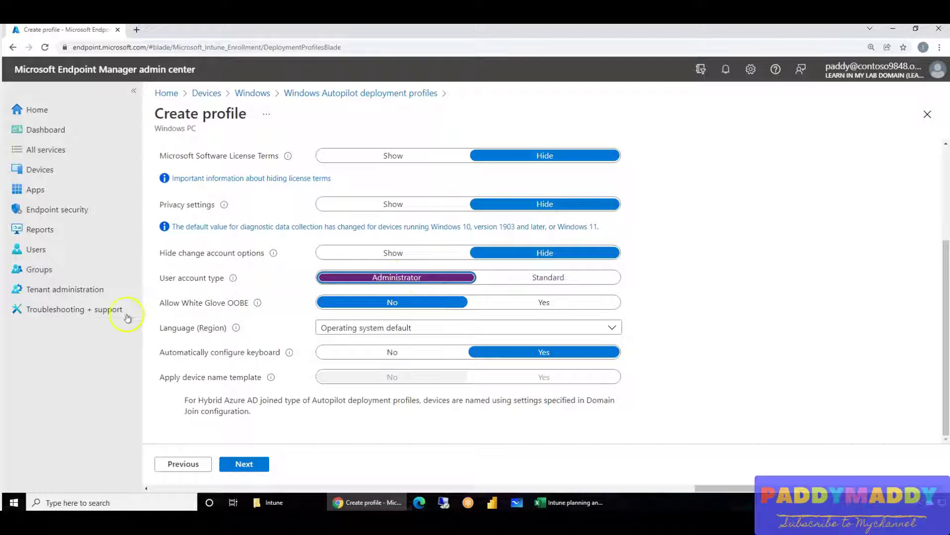
# - Set Allow White Glove OOBE to Yes and continue to the Assignments step
pyautogui.moveTo(167, 303); pyautogui.dragTo(234, 307)
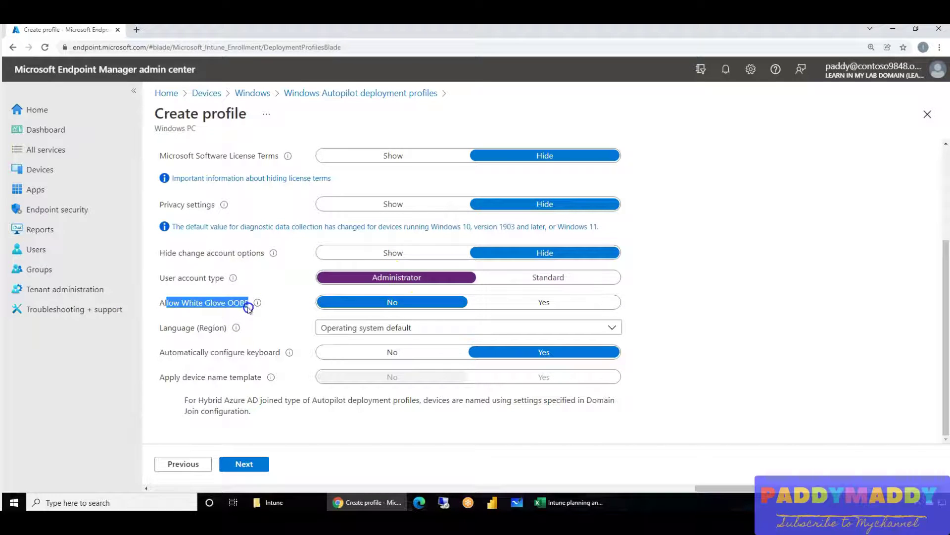
pyautogui.tripleClick(196, 302)
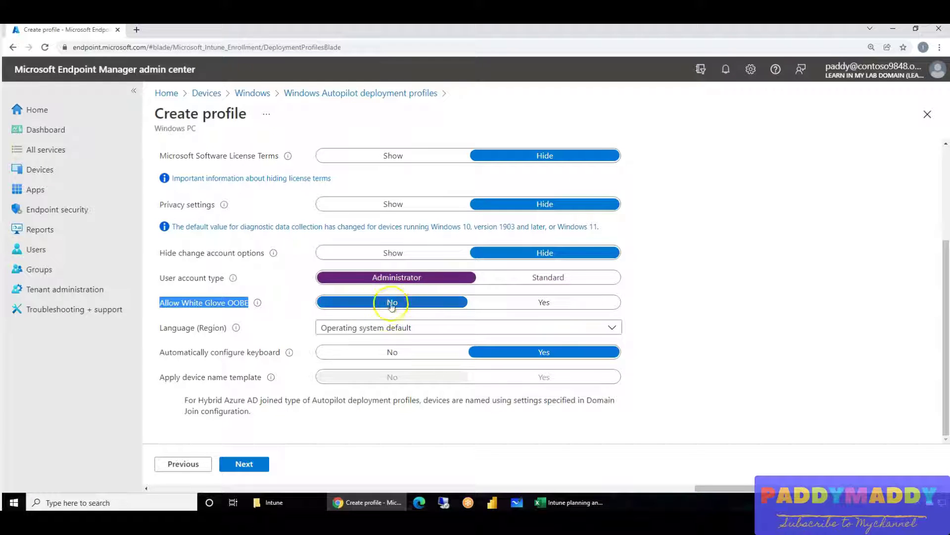
pyautogui.click(544, 303)
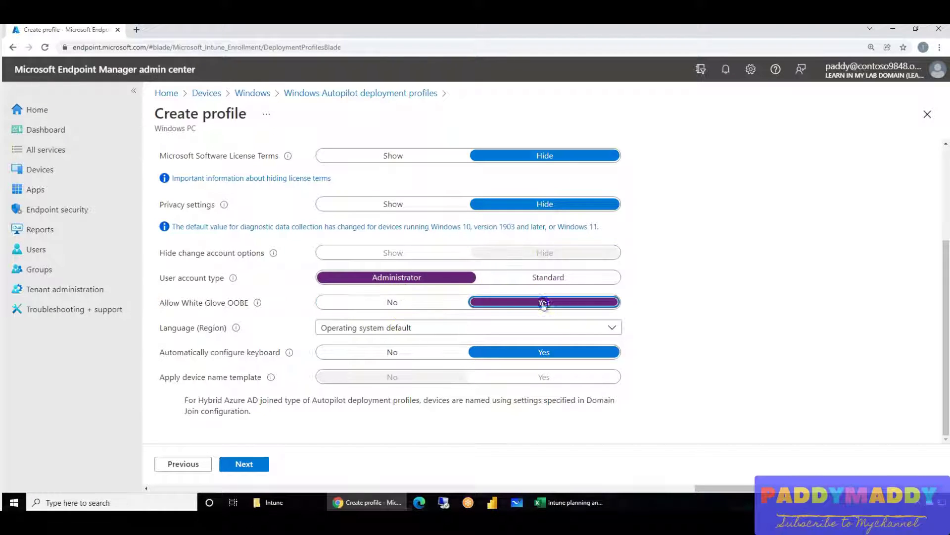
pyautogui.click(429, 302)
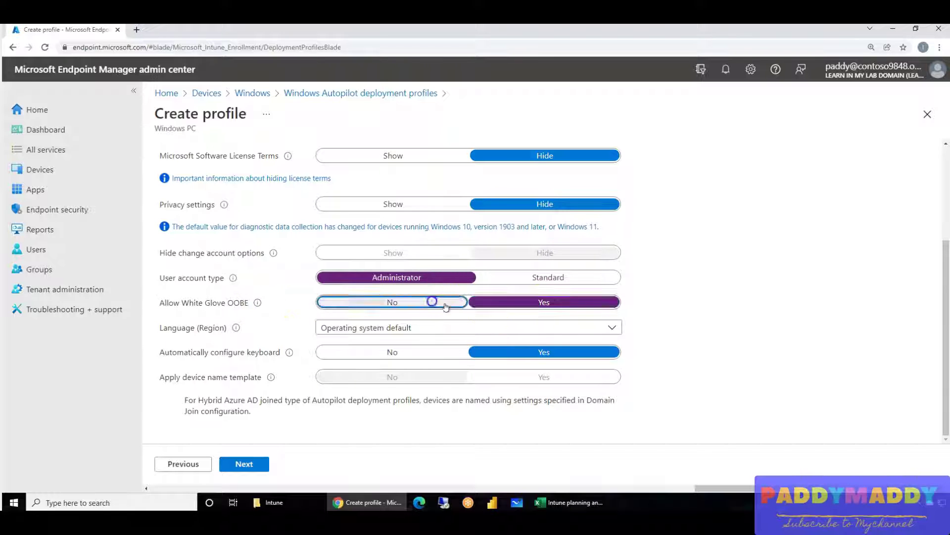
pyautogui.click(541, 302)
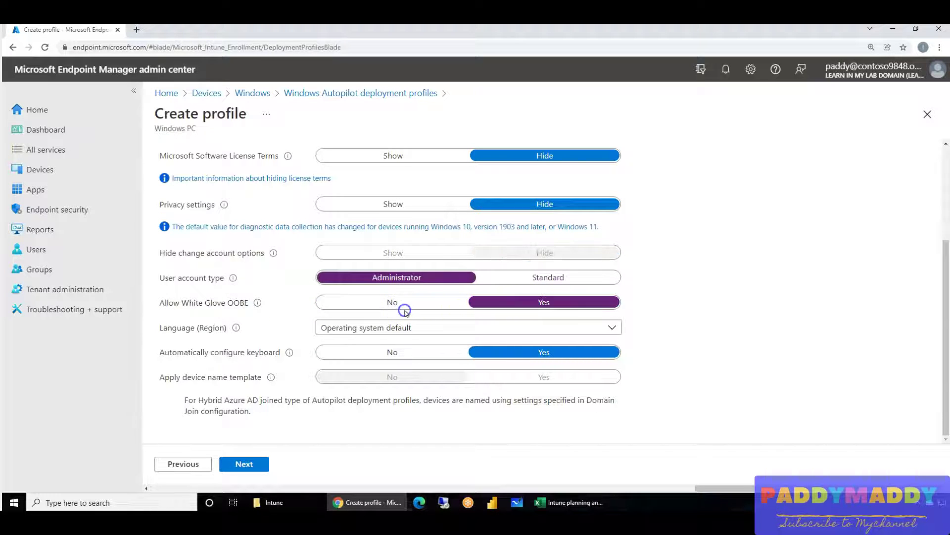
pyautogui.click(411, 300)
pyautogui.click(543, 303)
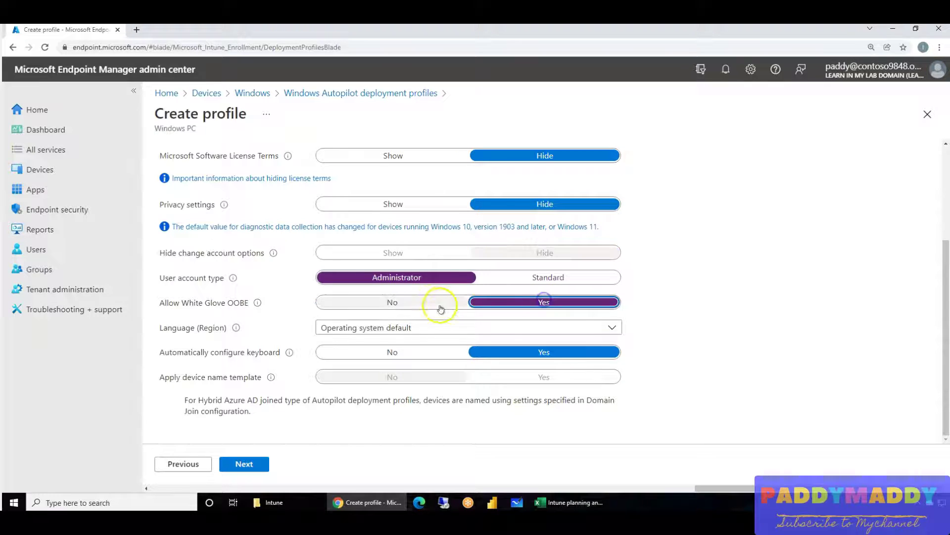
pyautogui.click(441, 303)
pyautogui.click(551, 303)
pyautogui.click(427, 302)
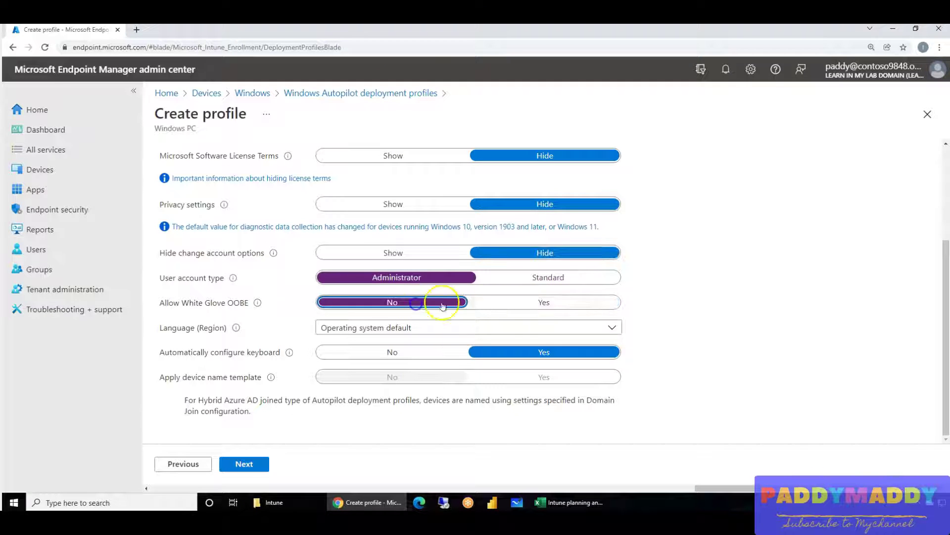
pyautogui.click(535, 301)
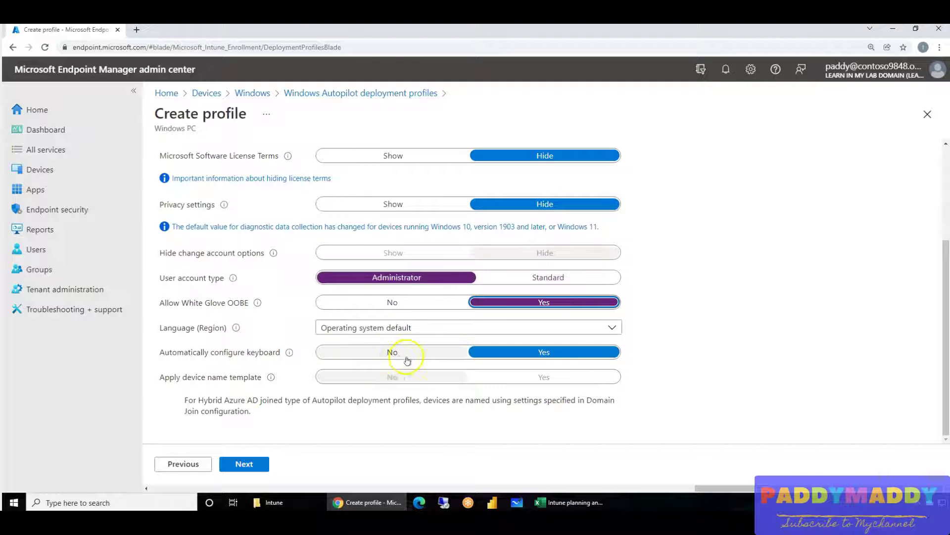
pyautogui.click(248, 465)
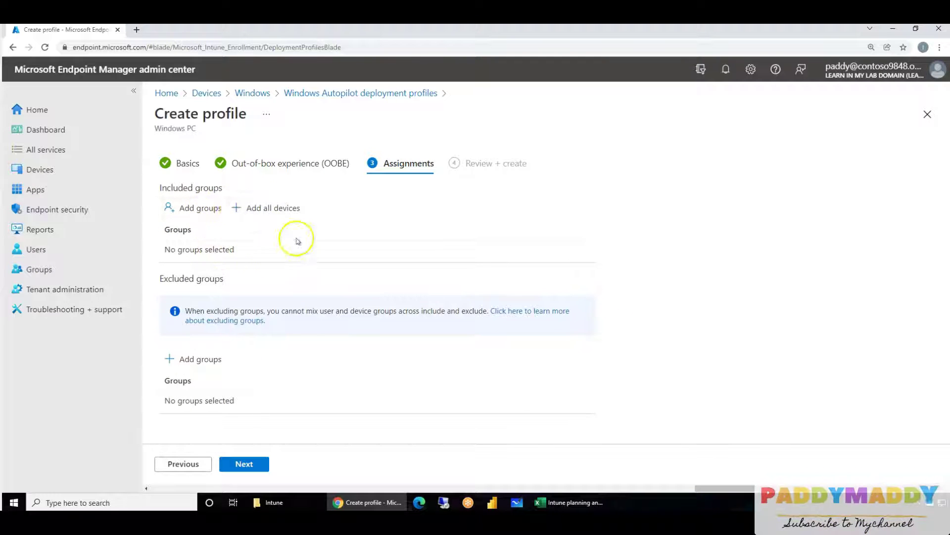
# - Leave the Hybrid AD Join profile with no included groups and create it from Review + create
pyautogui.click(215, 216)
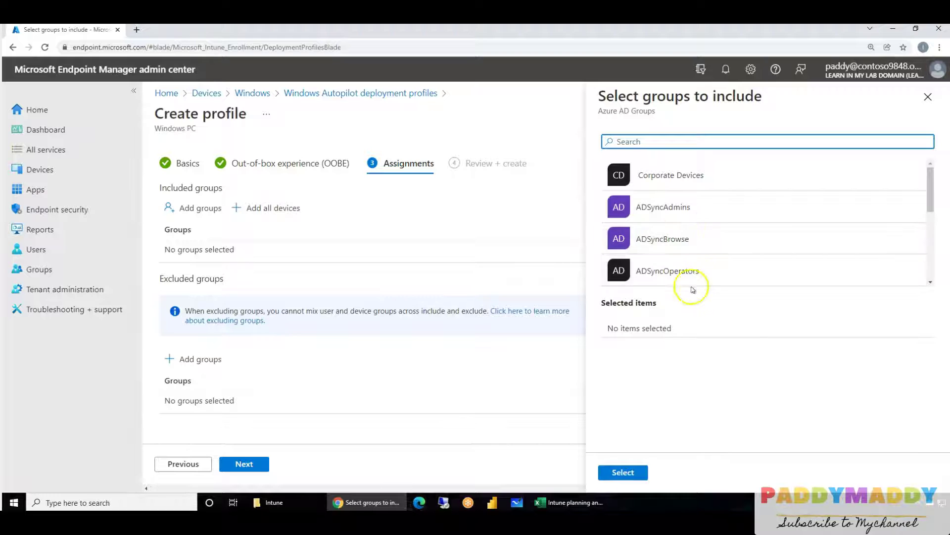
pyautogui.scroll(-3, 717, 222)
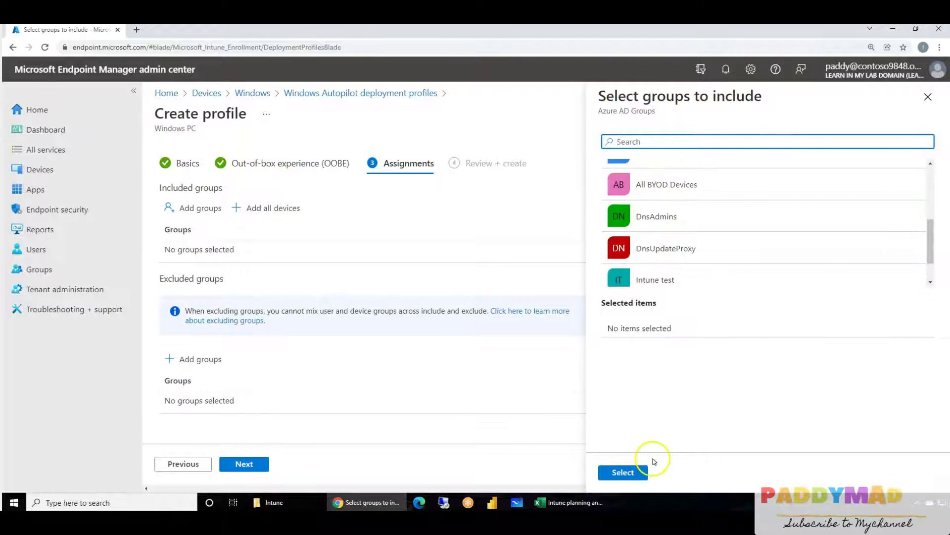
pyautogui.click(929, 96)
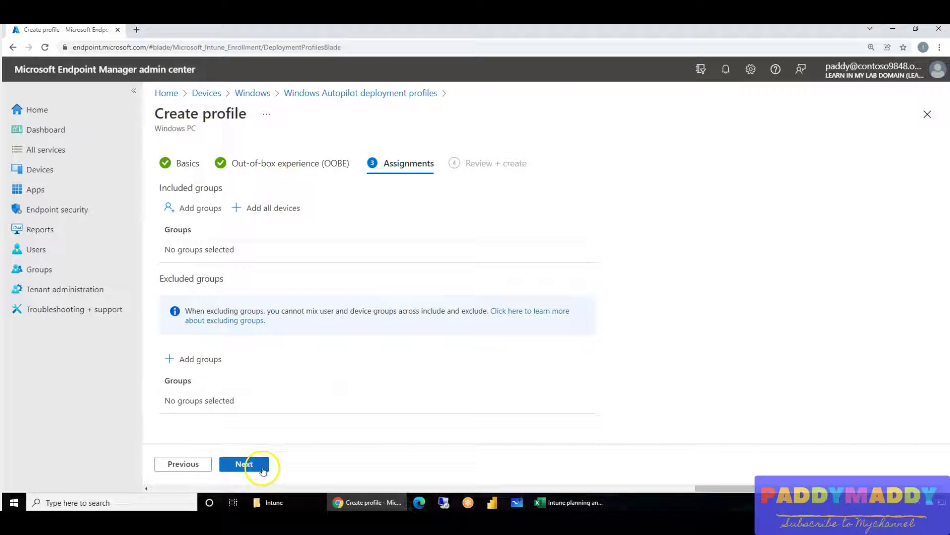
pyautogui.click(263, 469)
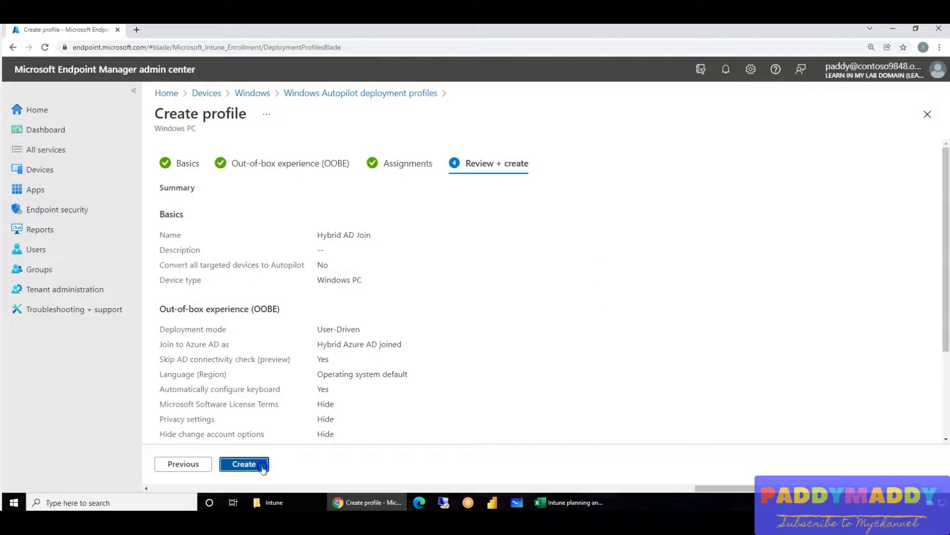
pyautogui.click(263, 469)
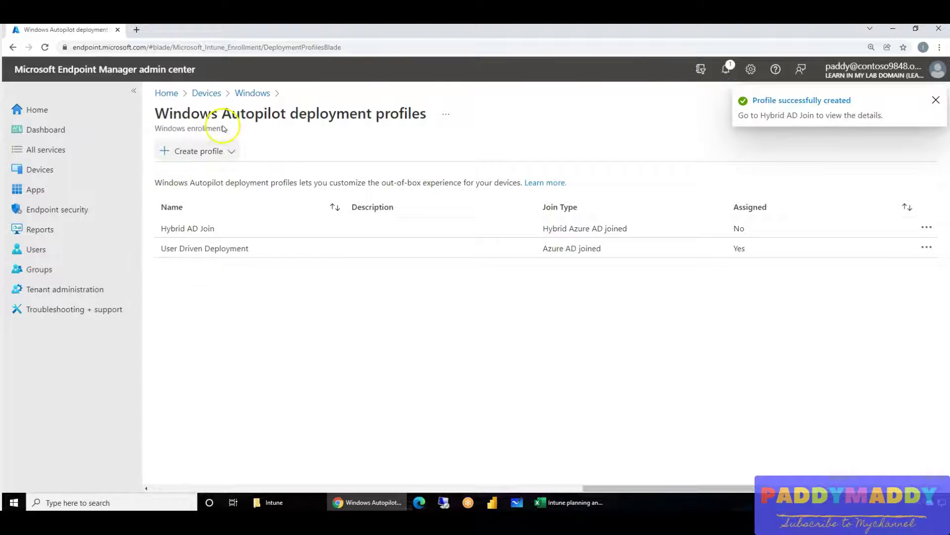
# - Start a new group named 'Autopilot Device Collection' with Dynamic Device membership and open its rule builder
pyautogui.click(46, 280)
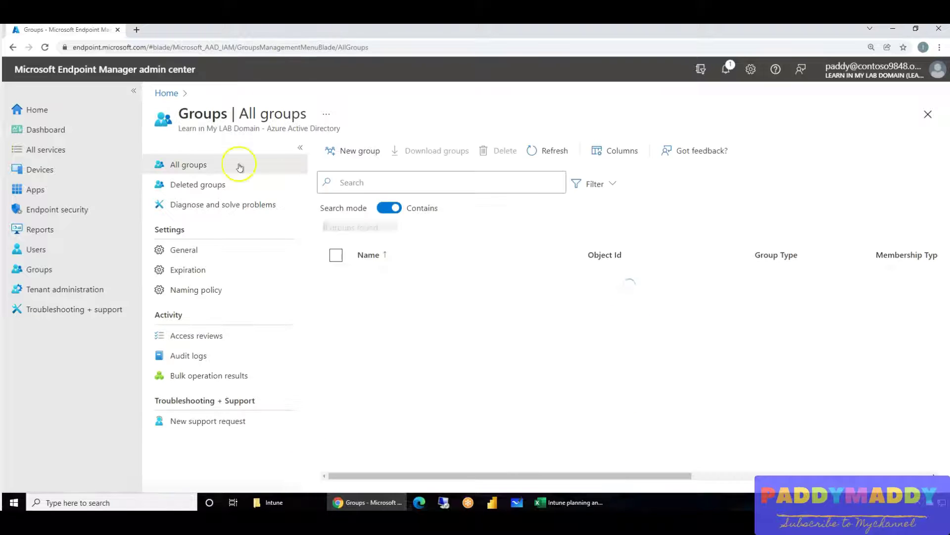
pyautogui.click(360, 150)
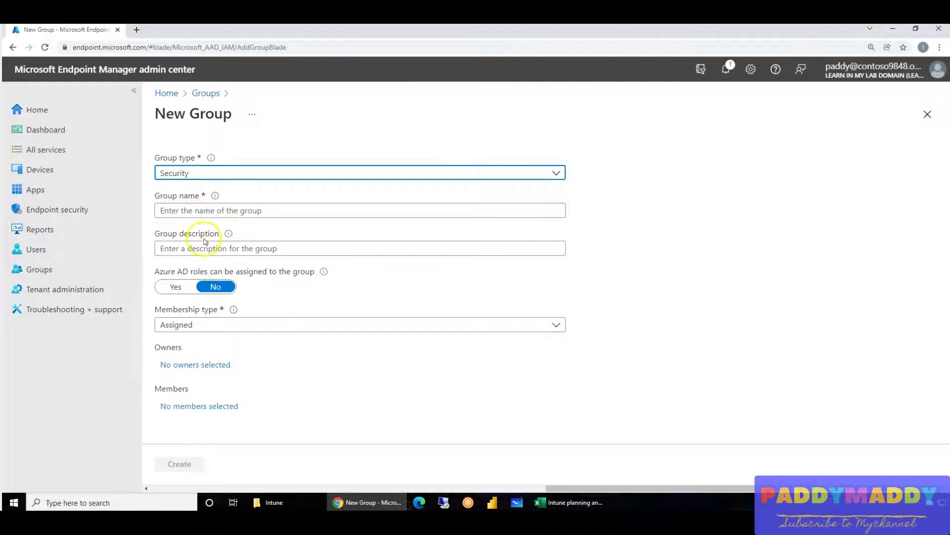
pyautogui.click(200, 209)
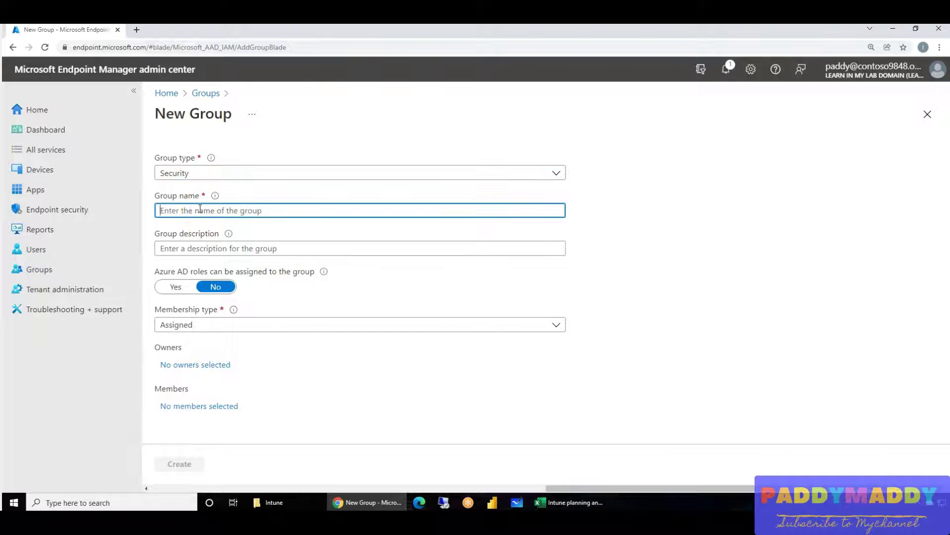
pyautogui.write('Autopi')
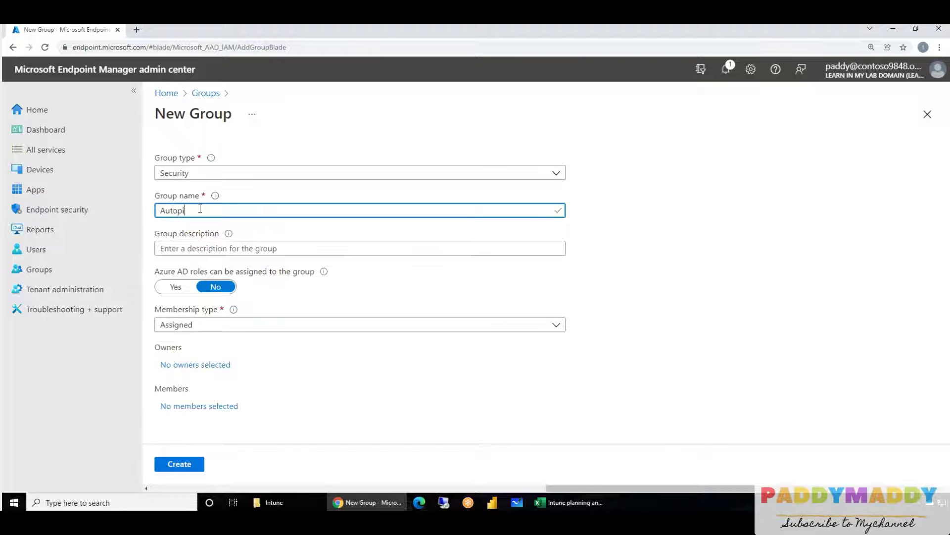
pyautogui.write('lot Device Collection')
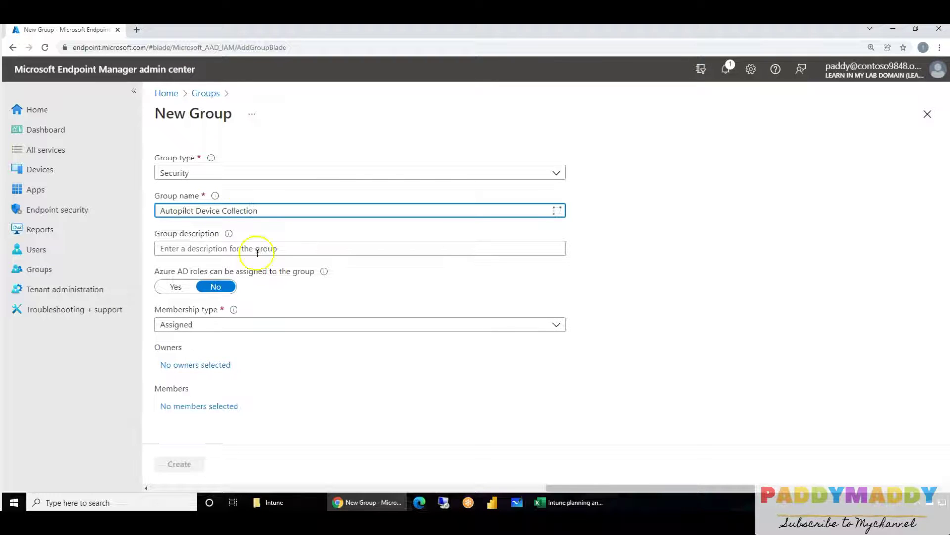
pyautogui.click(205, 324)
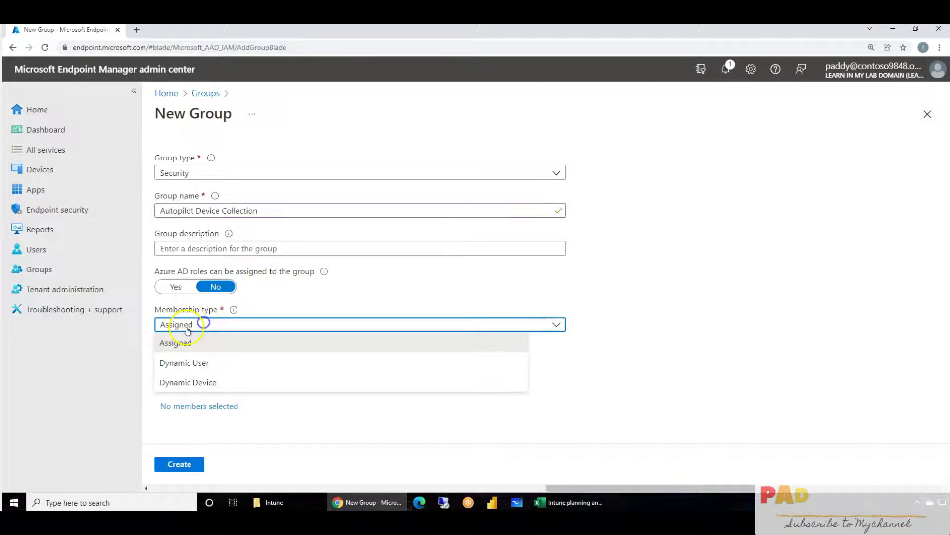
pyautogui.click(190, 389)
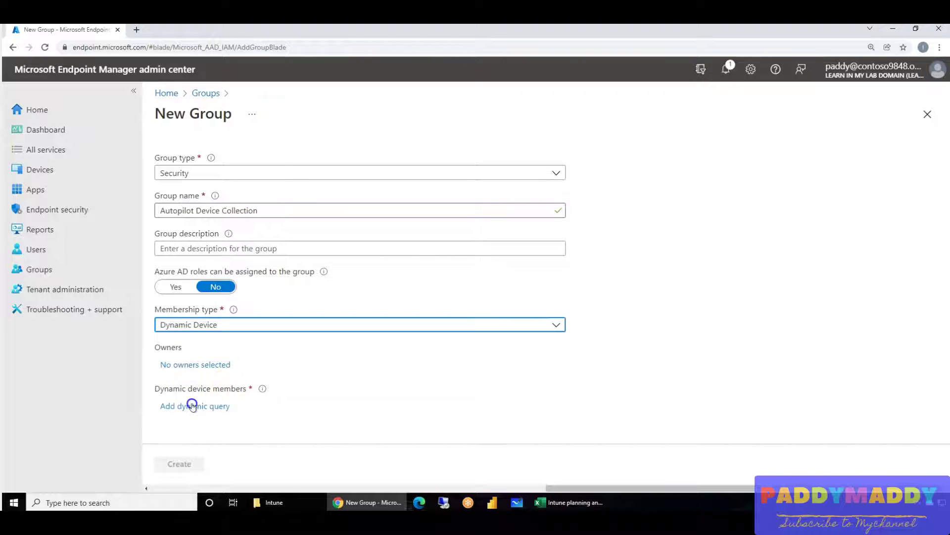
pyautogui.click(192, 406)
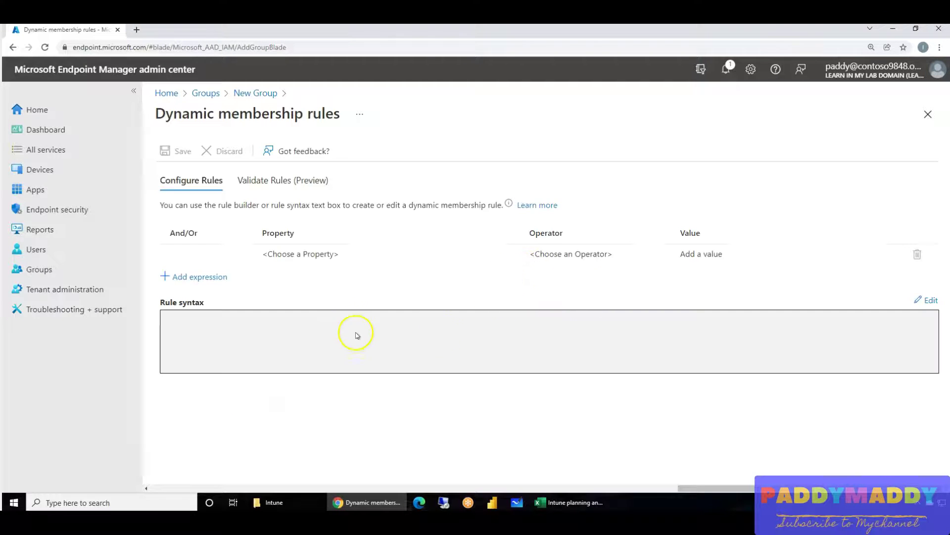
# - Paste the devicePhysicalIds contains '[ZTDId]' membership rule into the rule syntax and save it
pyautogui.click(928, 300)
pyautogui.click(521, 211)
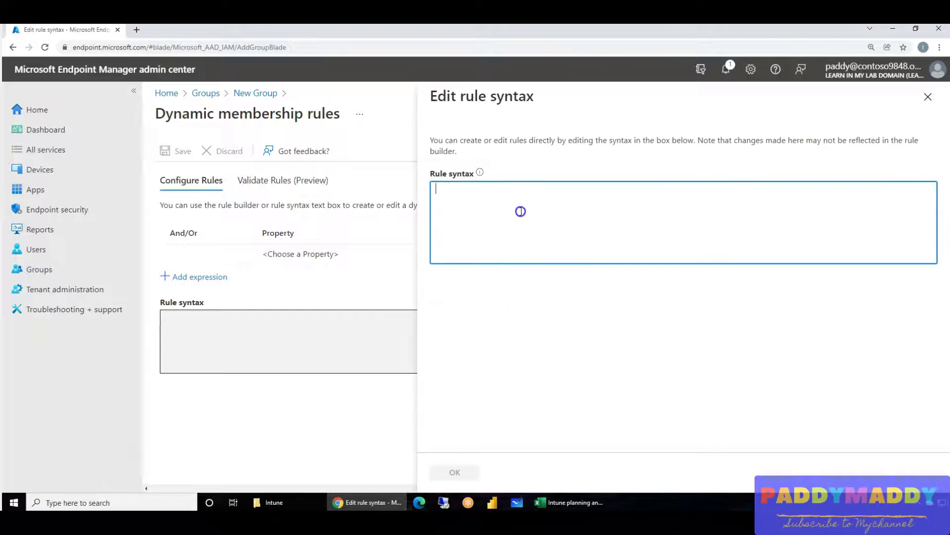
pyautogui.write('(device.devicePhysicalIDs -any (_ -contains "[ZTDId]"))')
pyautogui.moveTo(445, 190); pyautogui.dragTo(504, 194)
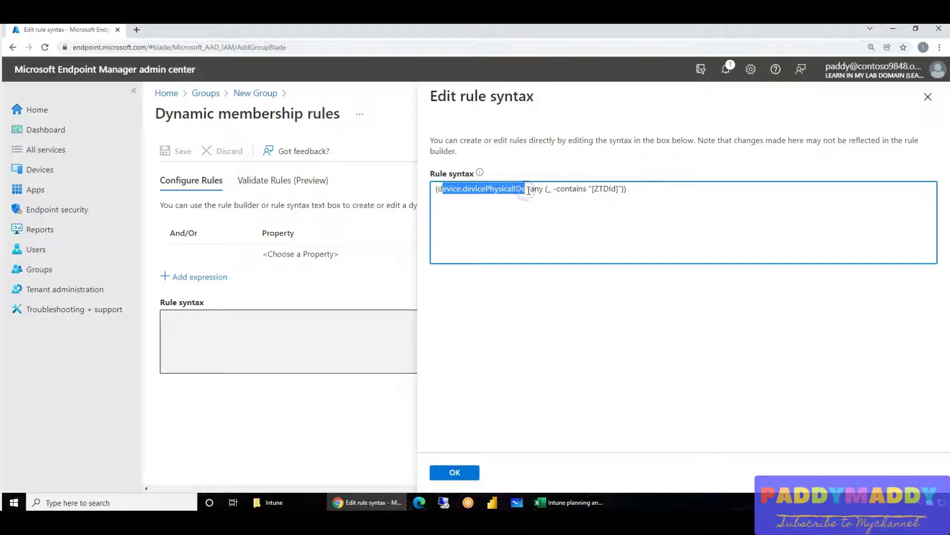
pyautogui.moveTo(560, 191); pyautogui.dragTo(627, 191)
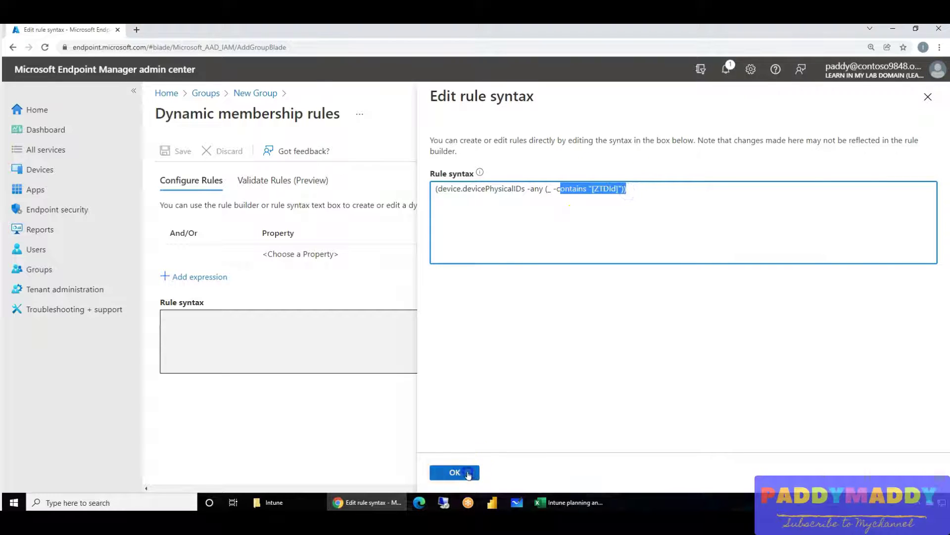
pyautogui.click(469, 475)
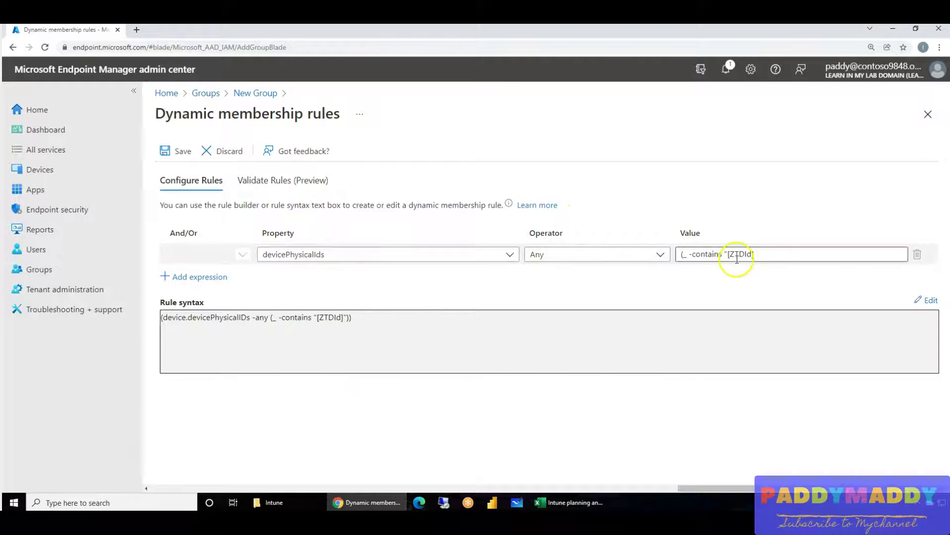
pyautogui.click(170, 150)
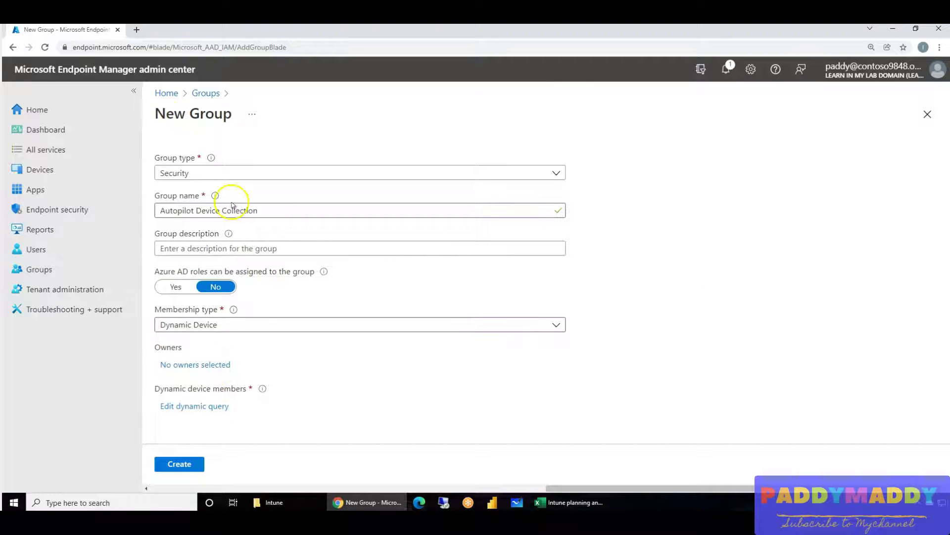
# - Use the group name 'Autopilot Device Collection' as the description and create the group
pyautogui.moveTo(272, 209); pyautogui.dragTo(132, 209)
pyautogui.hotkey('ctrl', 'c')
pyautogui.click(343, 248)
pyautogui.hotkey('ctrl', 'v')
pyautogui.click(257, 462)
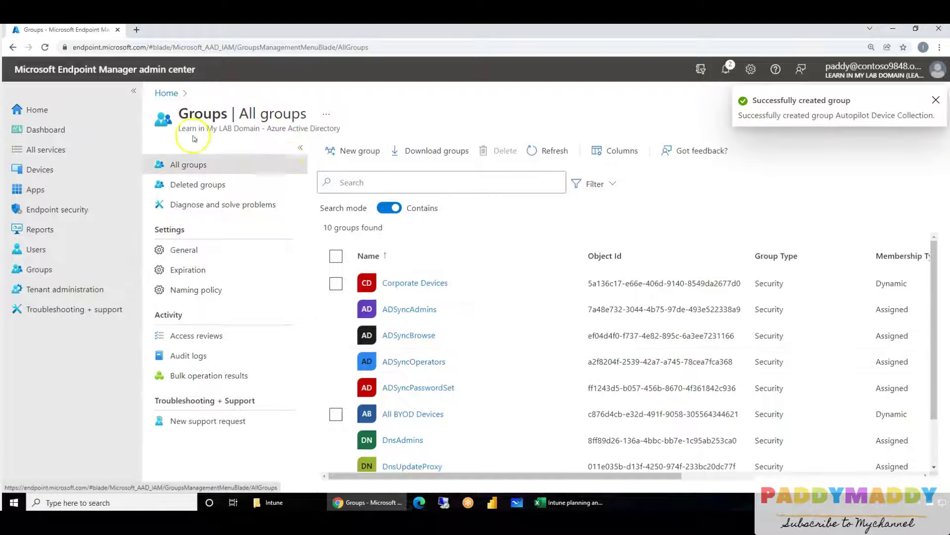
# - Open the properties of the Hybrid AD Join Autopilot deployment profile
pyautogui.click(38, 173)
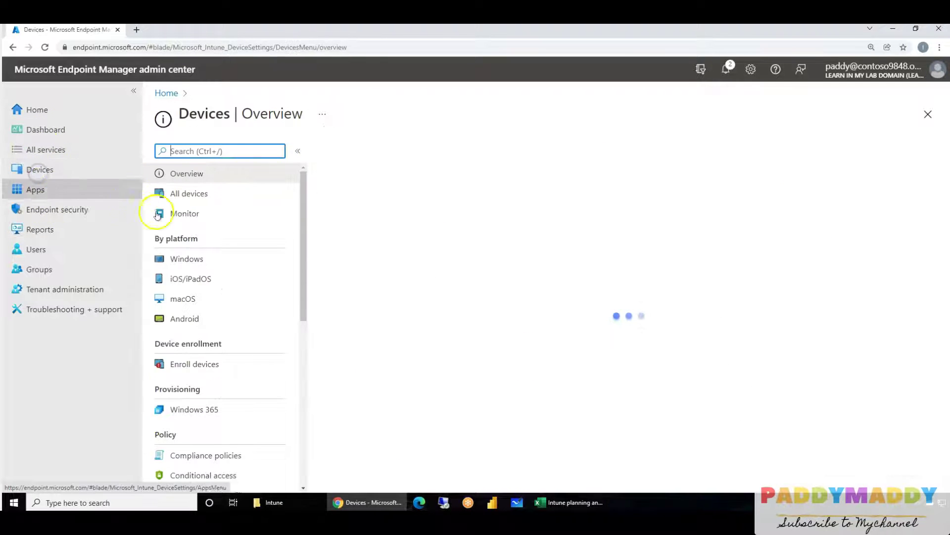
pyautogui.click(191, 257)
pyautogui.click(195, 262)
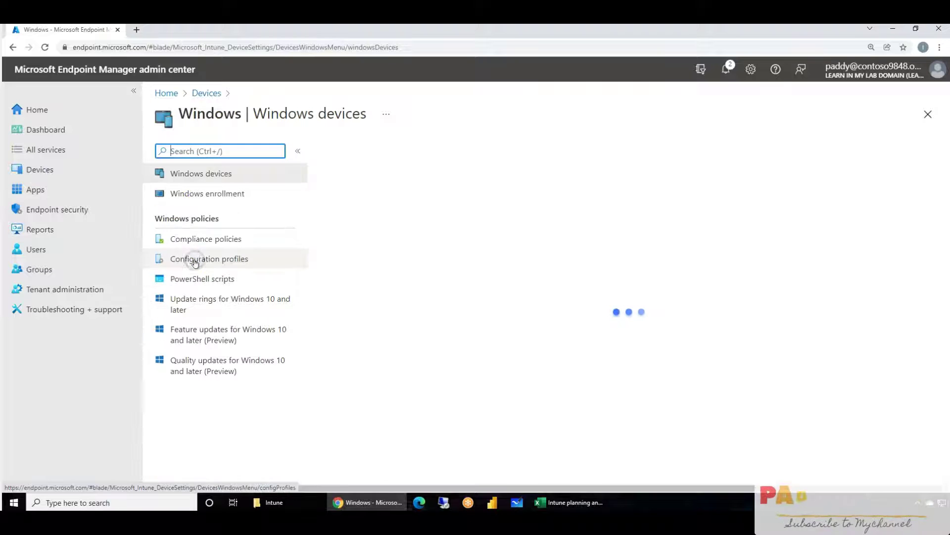
pyautogui.click(206, 193)
pyautogui.click(415, 395)
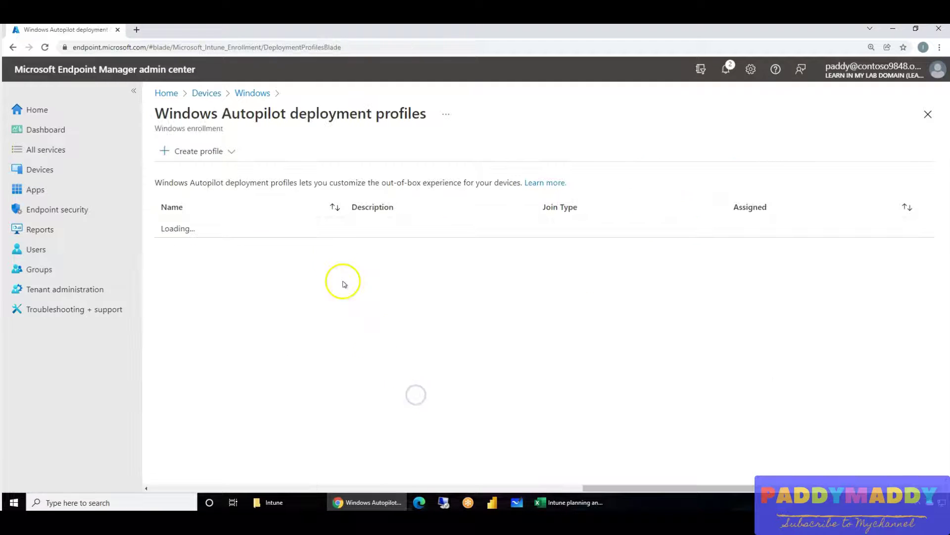
pyautogui.click(253, 247)
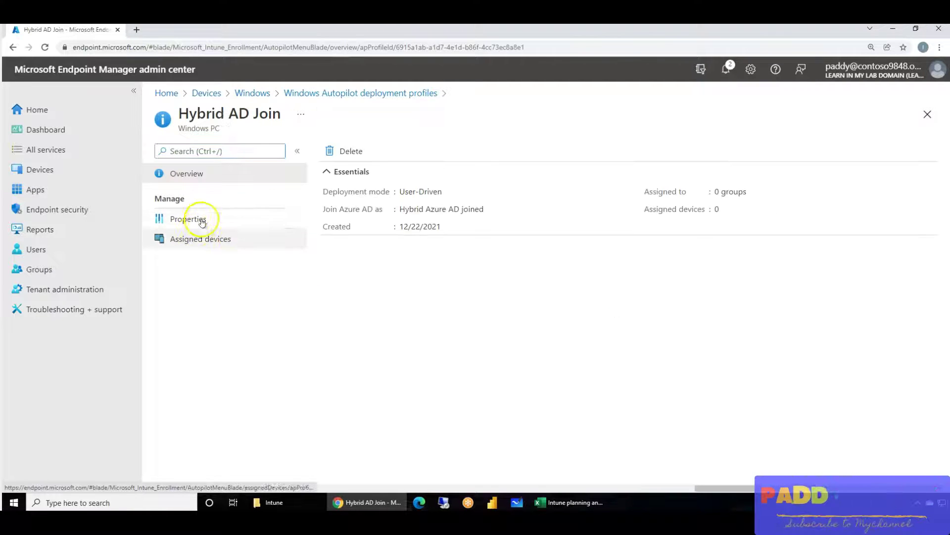
pyautogui.click(199, 220)
pyautogui.scroll(-1, 437, 352)
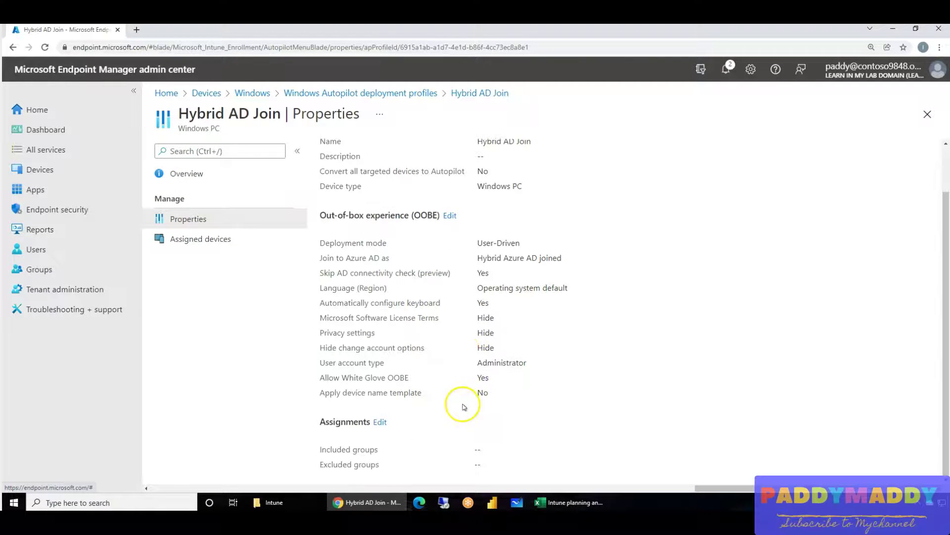
# - Include the Autopilot Device Collection group in the profile's assignments and save
pyautogui.click(381, 421)
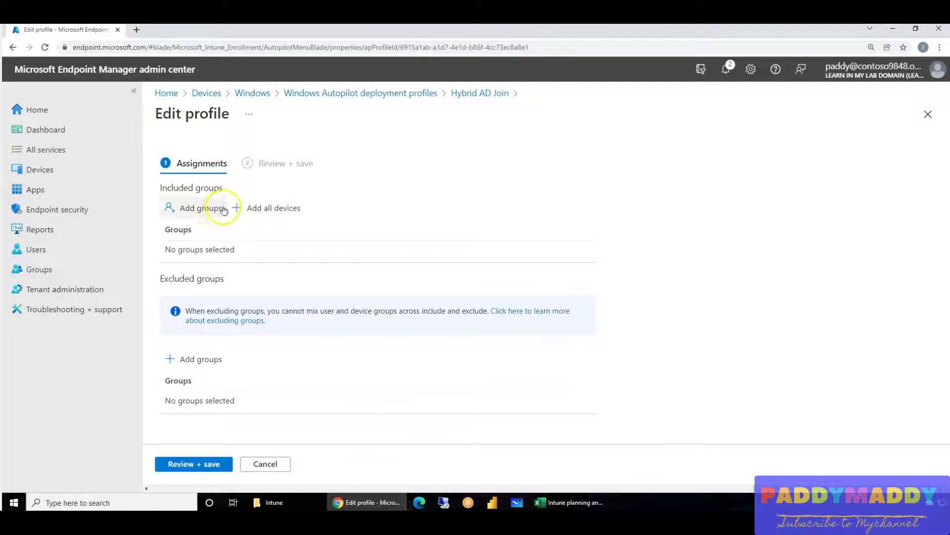
pyautogui.click(205, 208)
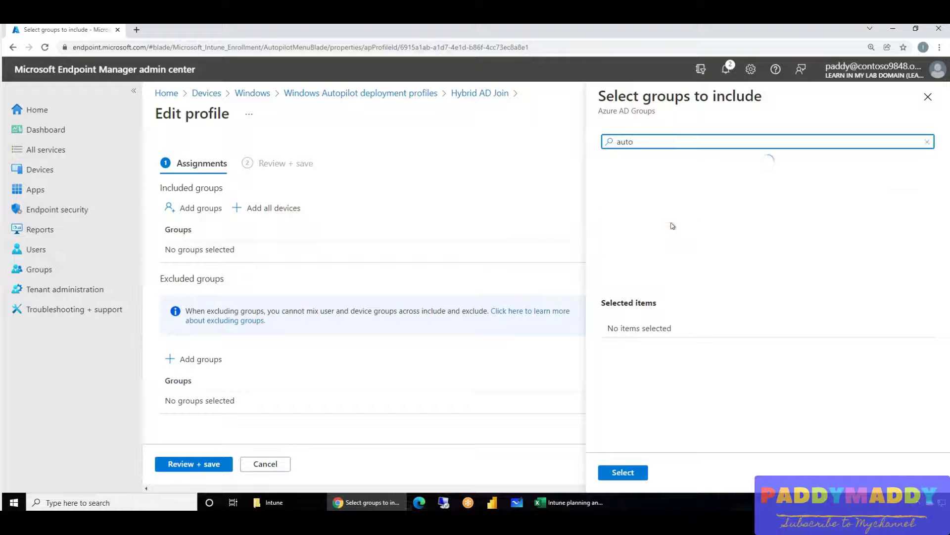
pyautogui.click(676, 182)
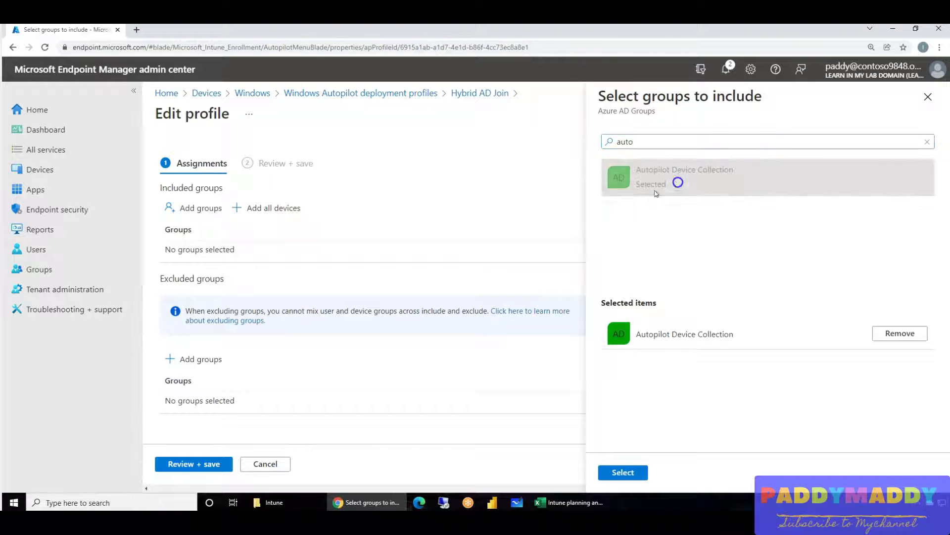
pyautogui.click(613, 477)
pyautogui.click(210, 465)
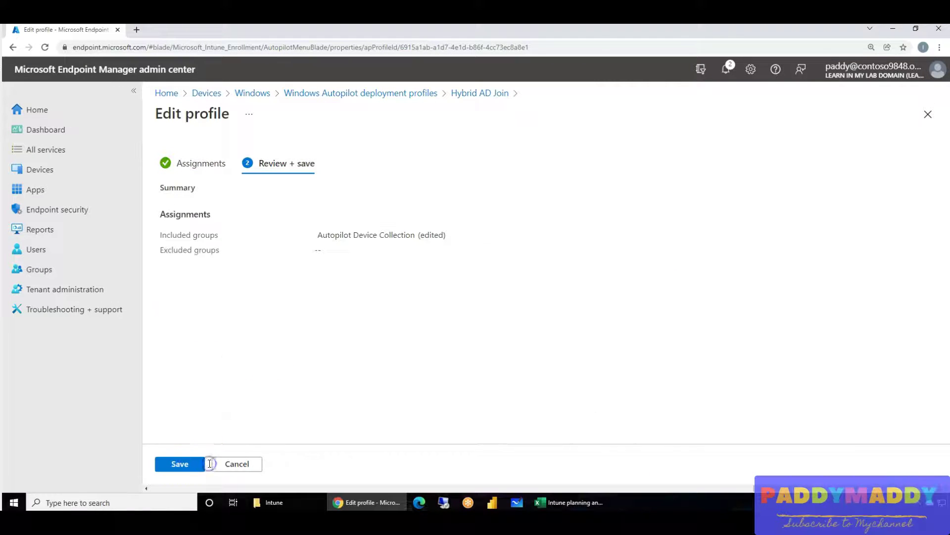
pyautogui.click(202, 464)
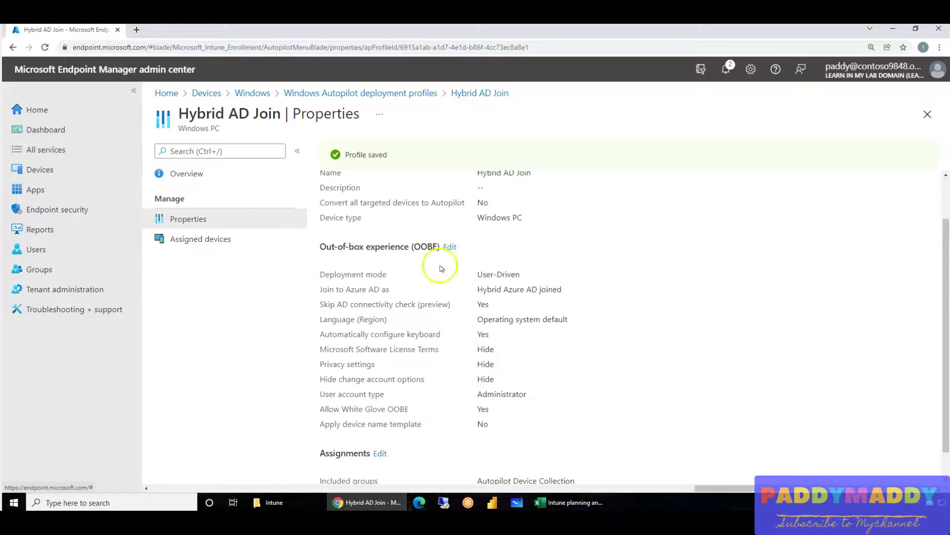
pyautogui.click(388, 92)
# - Go from Windows enrollment to the Windows Autopilot devices list, which shows no results
pyautogui.click(251, 93)
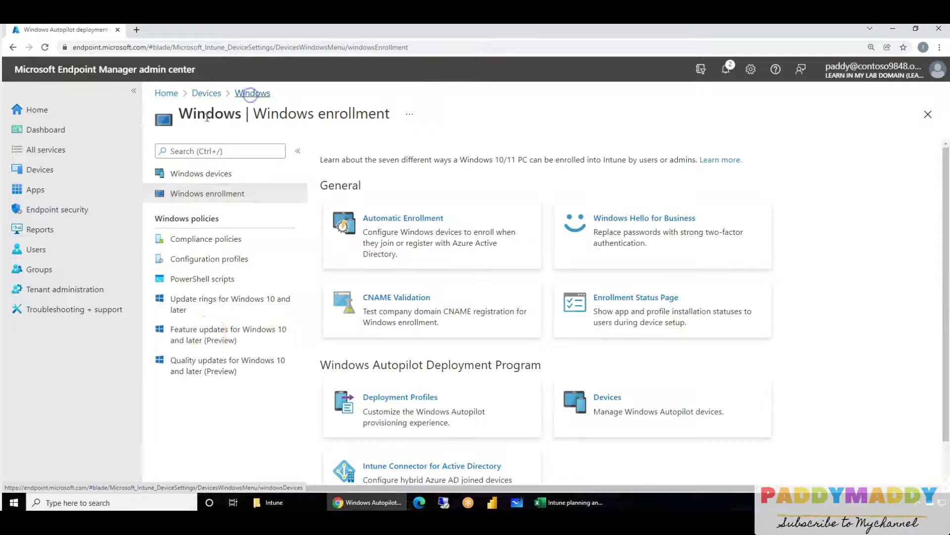
pyautogui.scroll(-1, 664, 403)
pyautogui.click(643, 374)
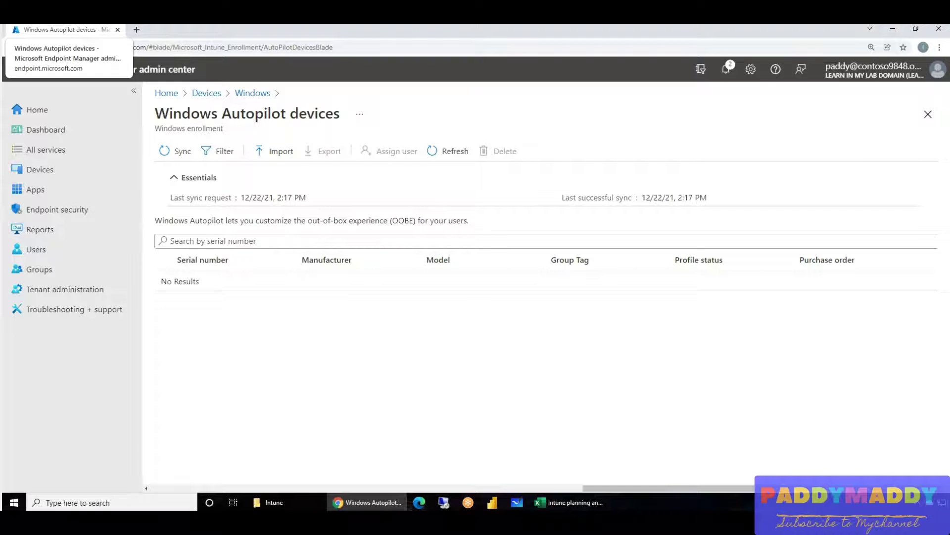
pyautogui.click(136, 34)
# - Load the 'Manually register devices with Windows Autopilot' docs article, select its hardware-hash PowerShell commands, and return to the portal
pyautogui.hotkey('ctrl', 'v')
pyautogui.press('Return')
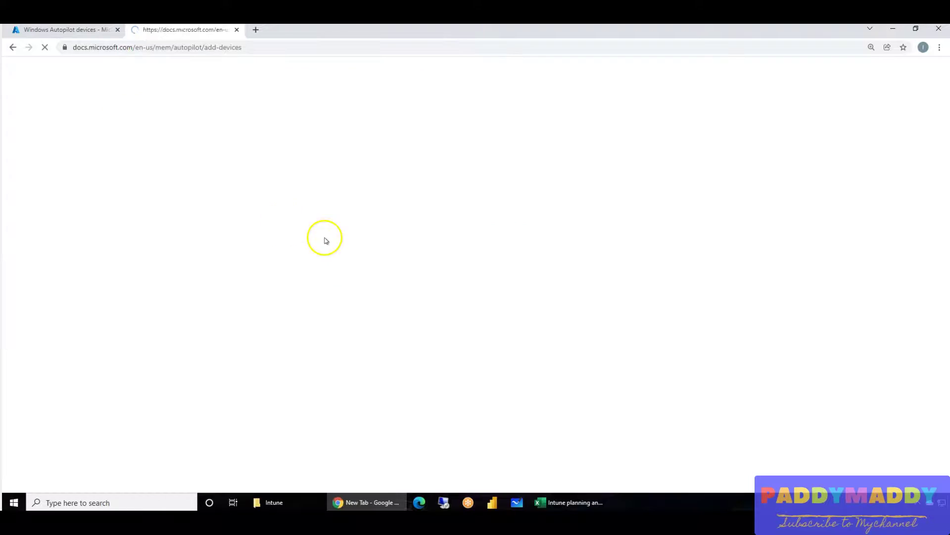
pyautogui.scroll(-15, 489, 381)
pyautogui.scroll(-8, 489, 381)
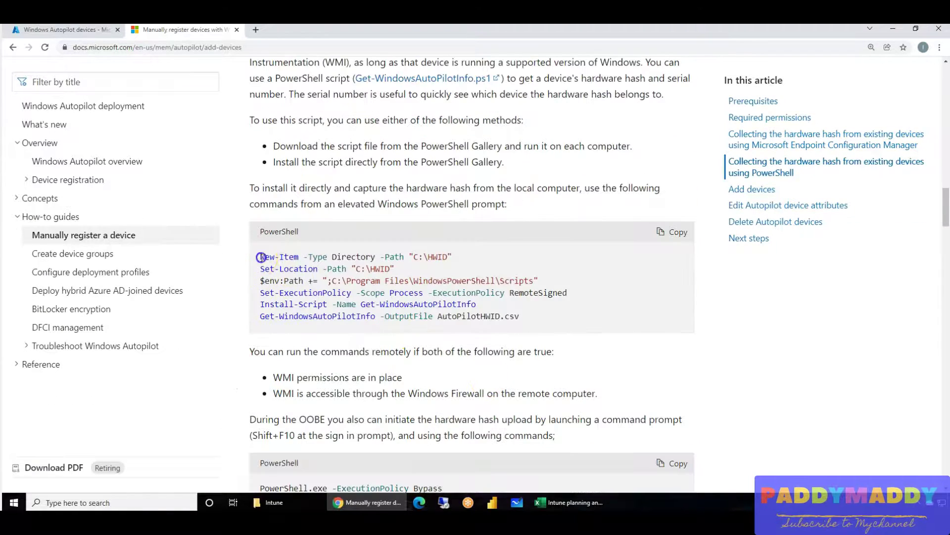
pyautogui.moveTo(261, 257); pyautogui.dragTo(542, 319)
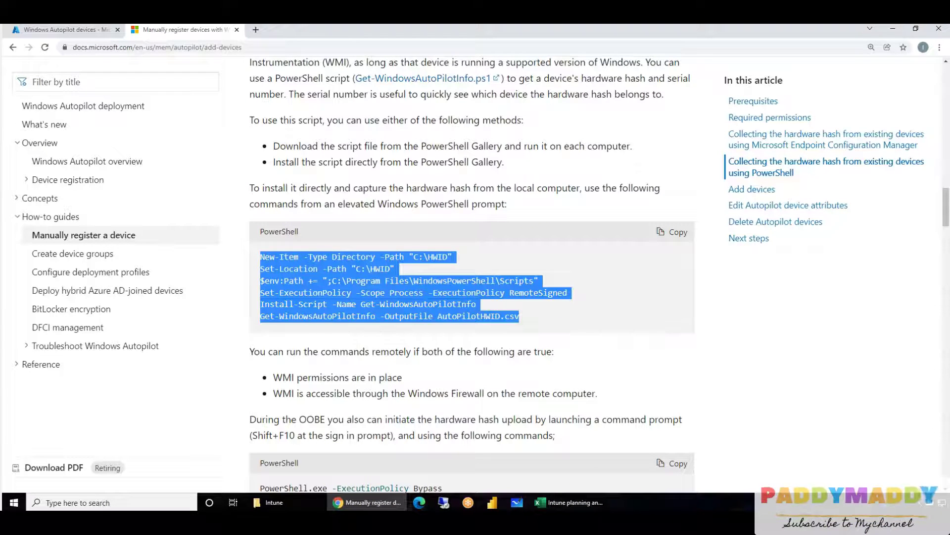
pyautogui.click(453, 373)
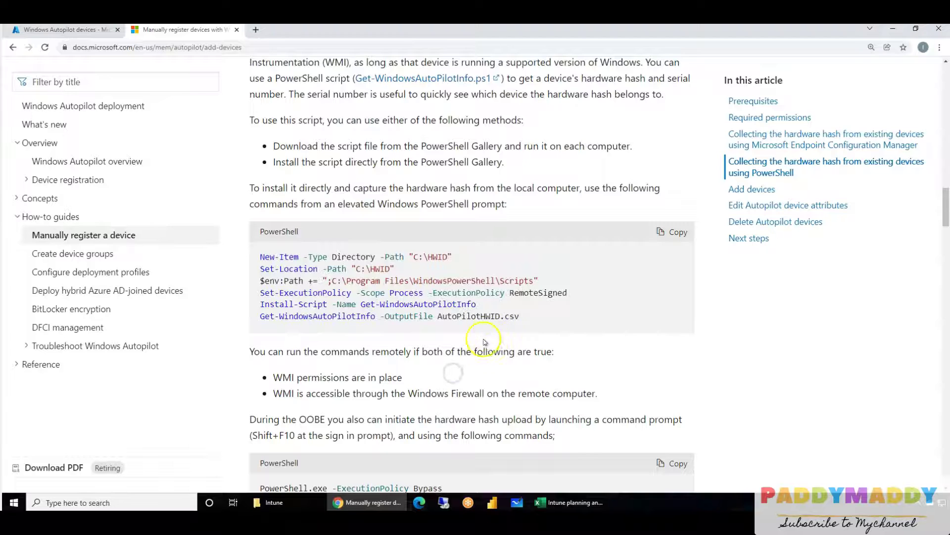
pyautogui.click(48, 30)
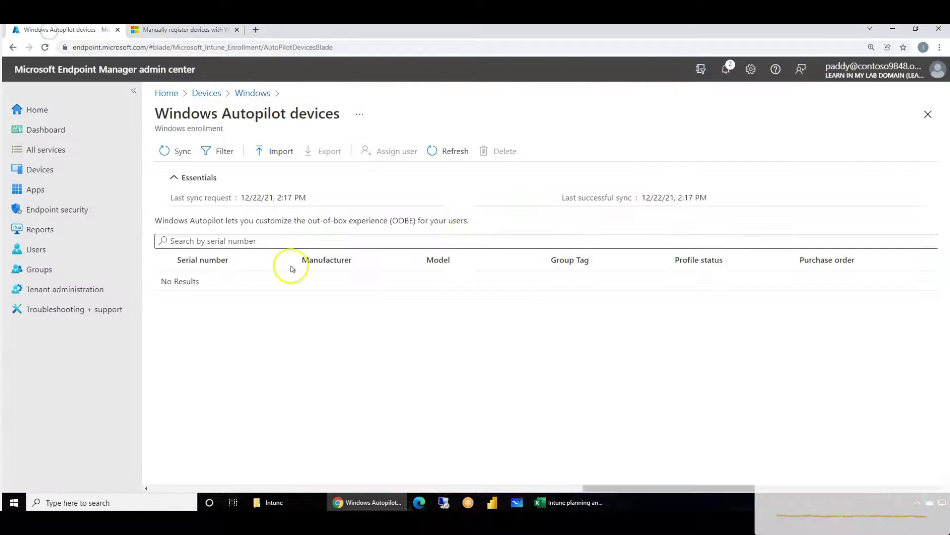
# - Preview the Add Autopilot devices import pane, close it, and go back to Windows enrollment
pyautogui.click(273, 151)
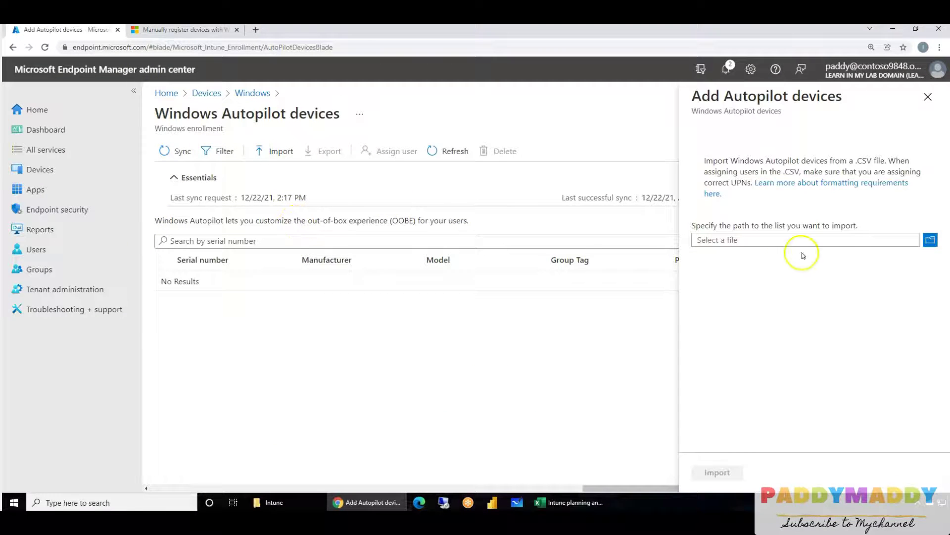
pyautogui.click(921, 99)
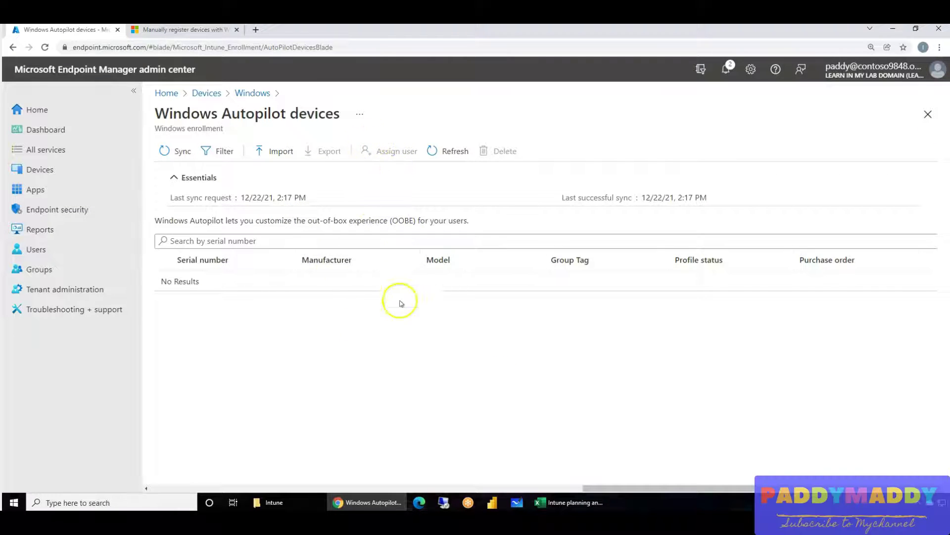
pyautogui.click(235, 97)
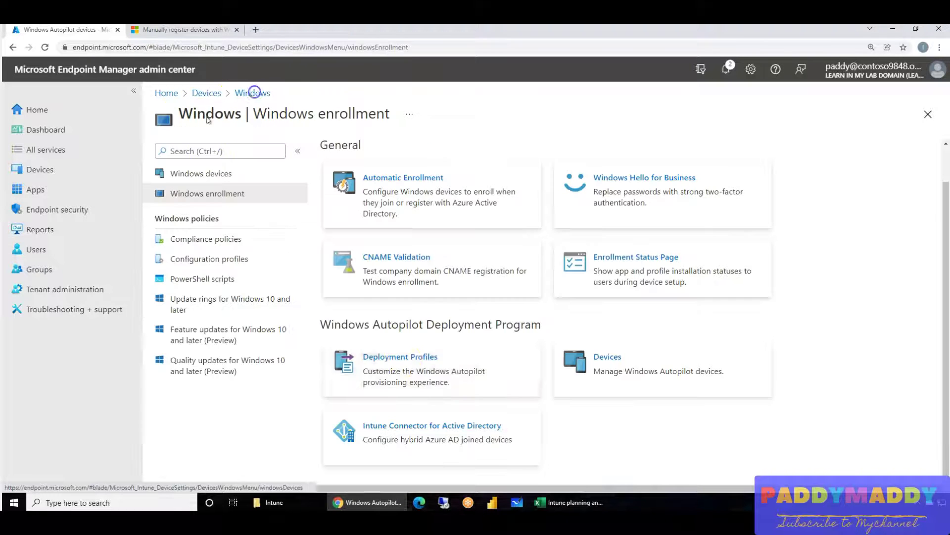
# - Open the User Driven Deployment profile and move the virtual machine window over the portal
pyautogui.click(364, 360)
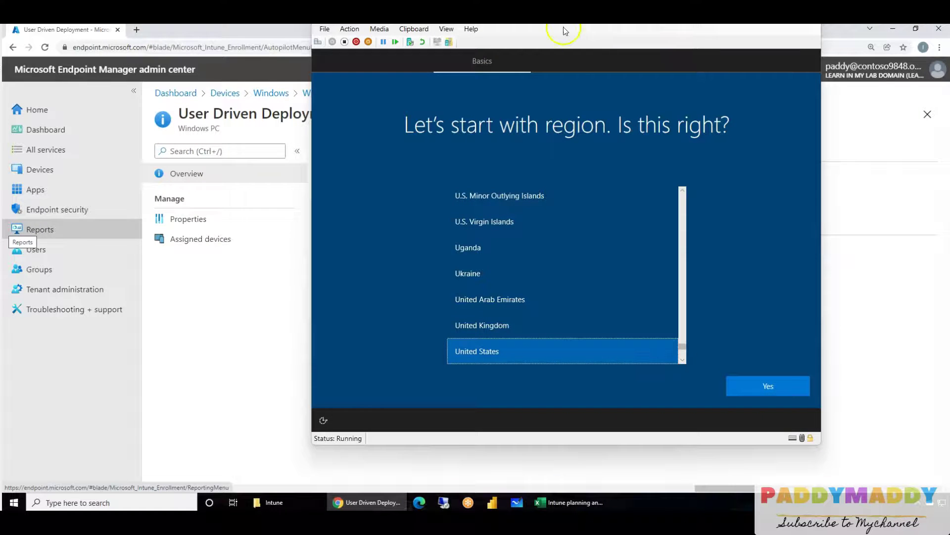
pyautogui.moveTo(567, 31); pyautogui.dragTo(368, 51)
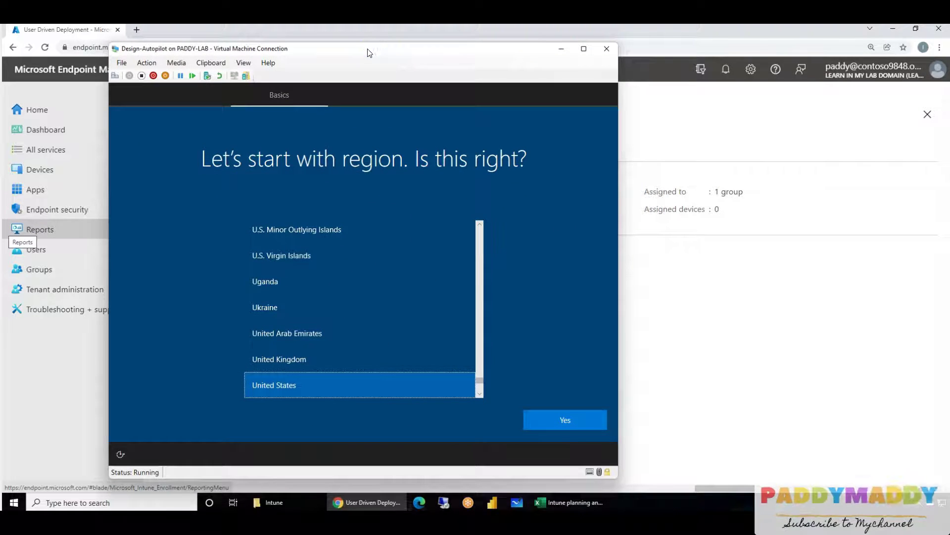
# - Take a checkpoint of the virtual machine named 'test'
pyautogui.click(207, 75)
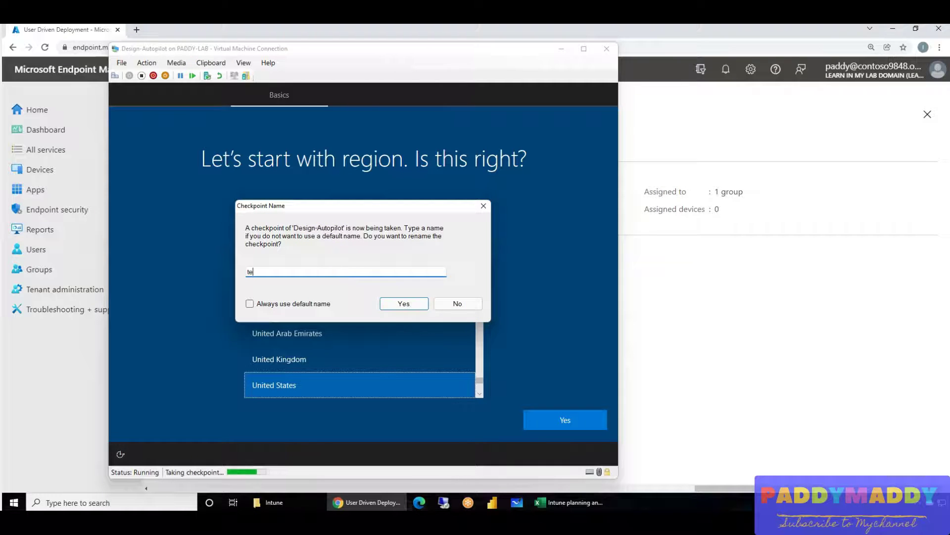
pyautogui.write('test')
pyautogui.click(404, 303)
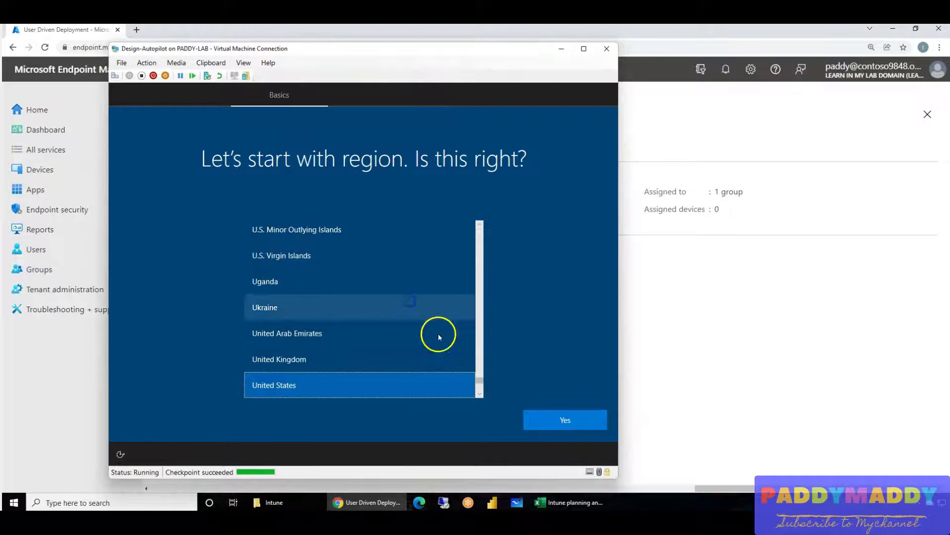
# - Confirm United States region and US keyboard, skipping a second keyboard layout
pyautogui.click(572, 419)
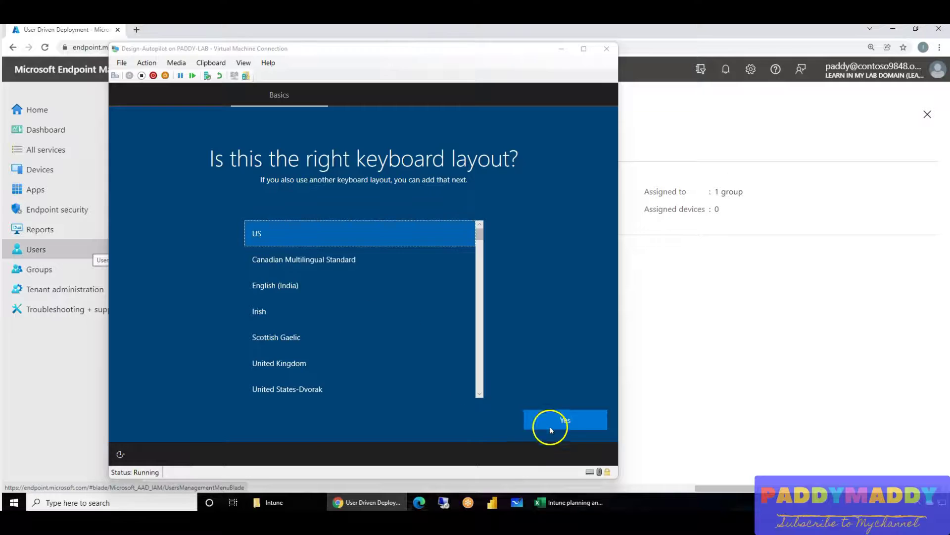
pyautogui.click(551, 429)
pyautogui.click(561, 422)
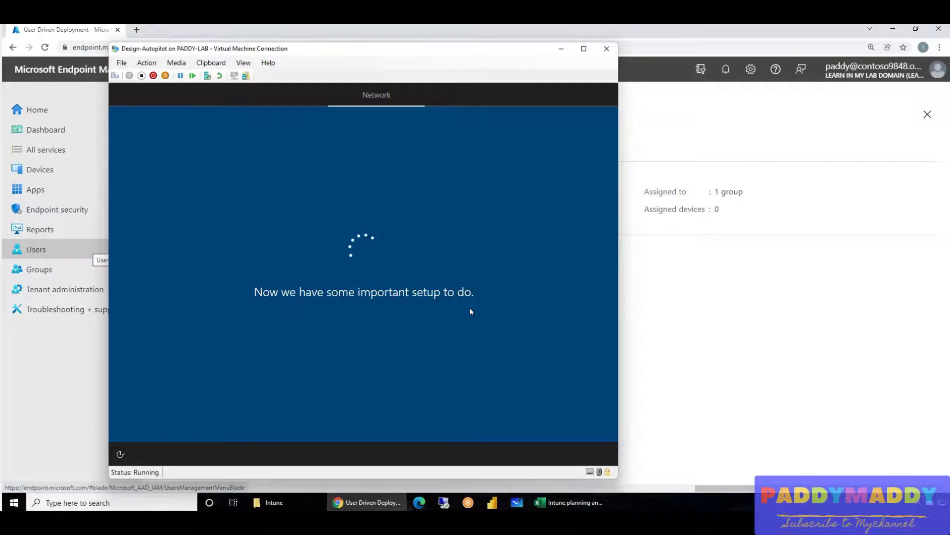
pyautogui.click(52, 309)
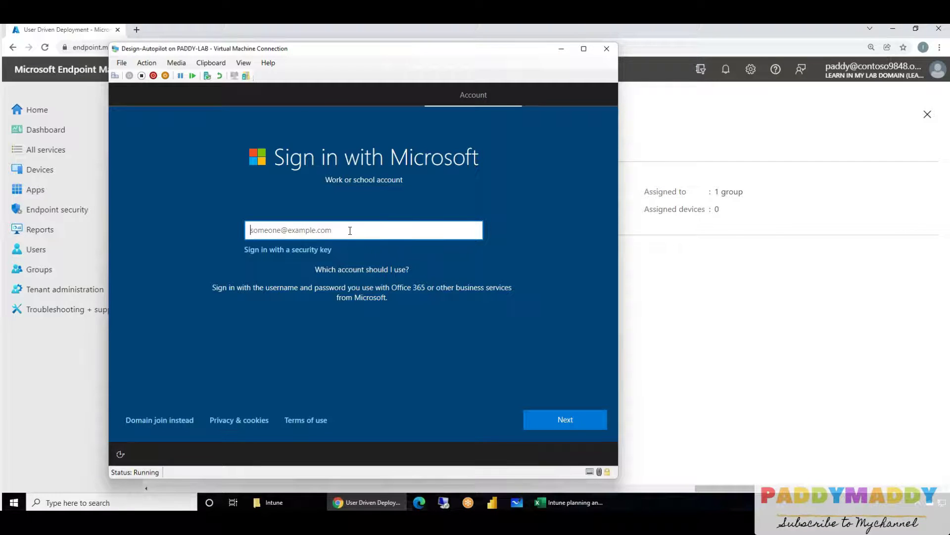
# - Sign in with the work account's e-mail address and password
pyautogui.write('@')
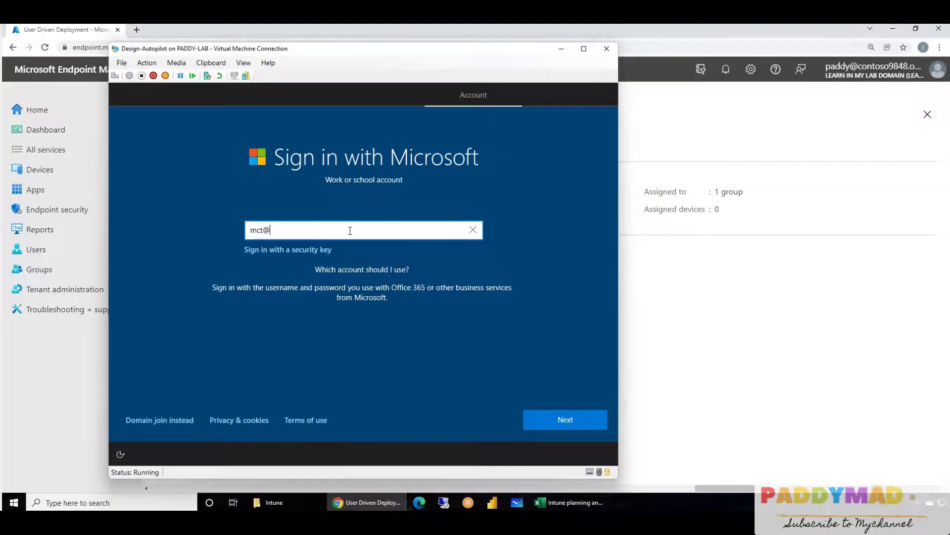
pyautogui.write('learninmylab.com')
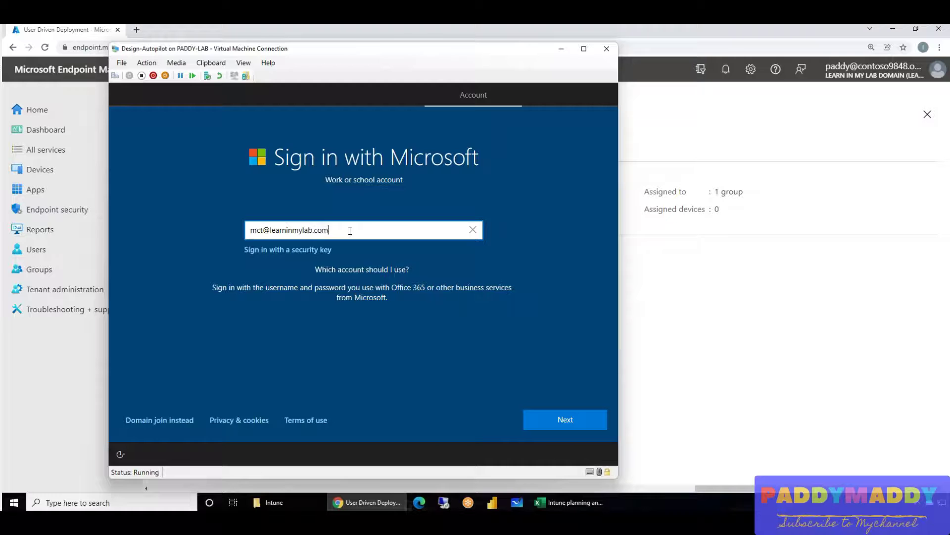
pyautogui.press('Return')
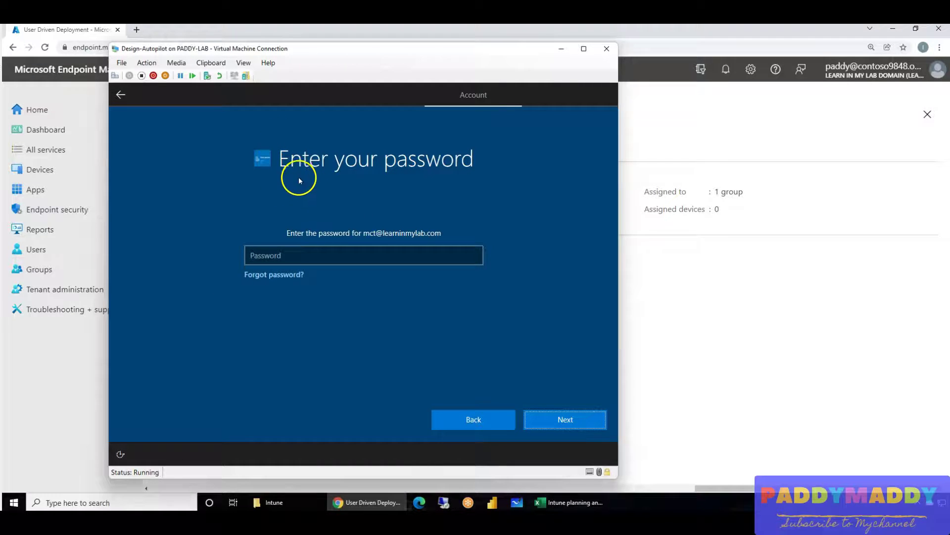
pyautogui.click(263, 256)
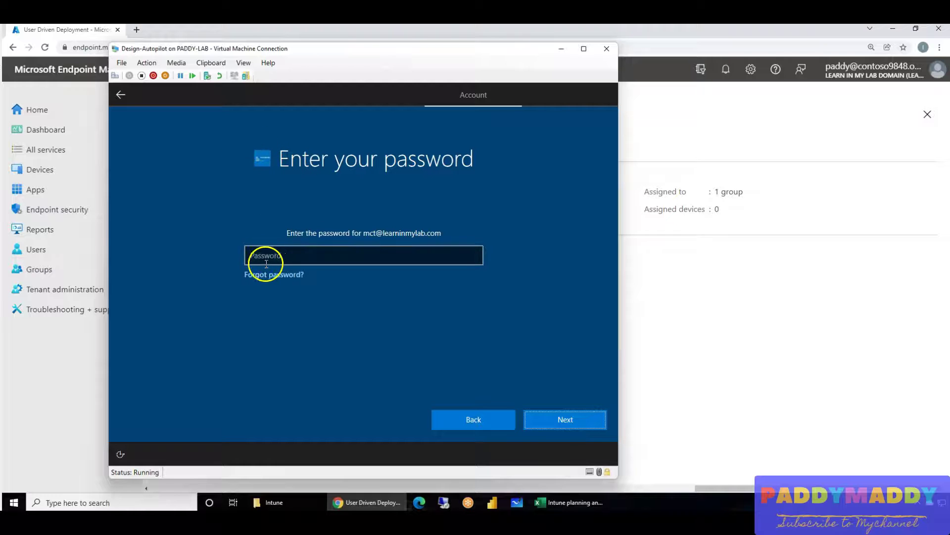
pyautogui.write('*****')
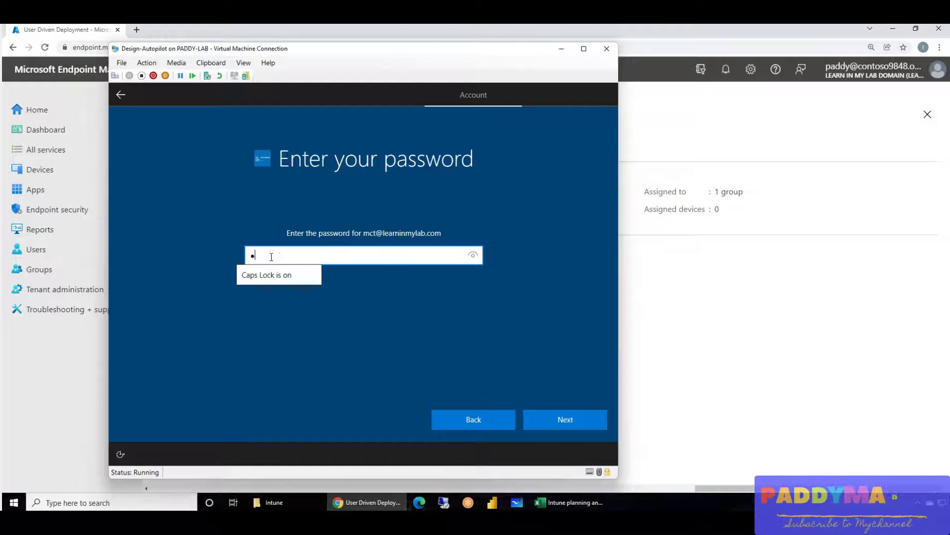
pyautogui.press('Return')
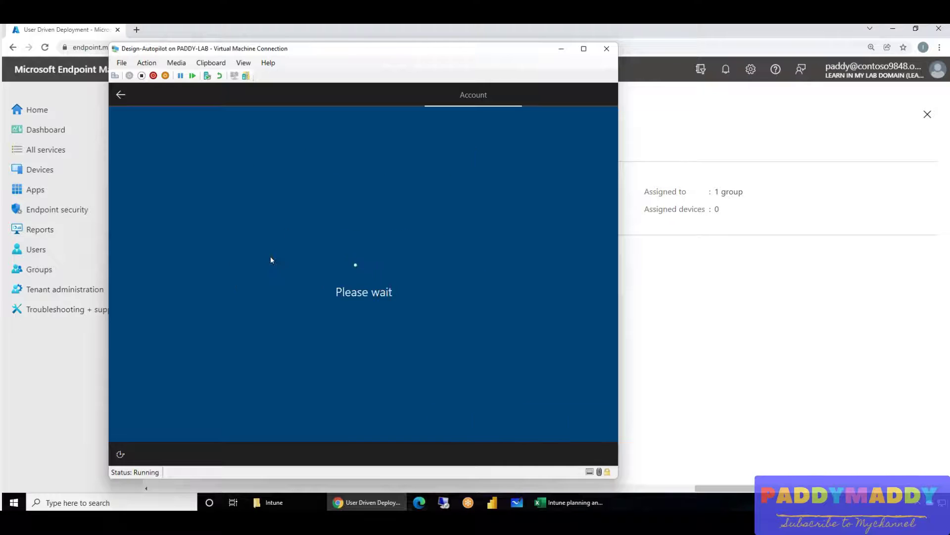
# - Accept the default privacy settings and let setup finish at the Windows sign-in screen
pyautogui.click(570, 417)
pyautogui.click(213, 183)
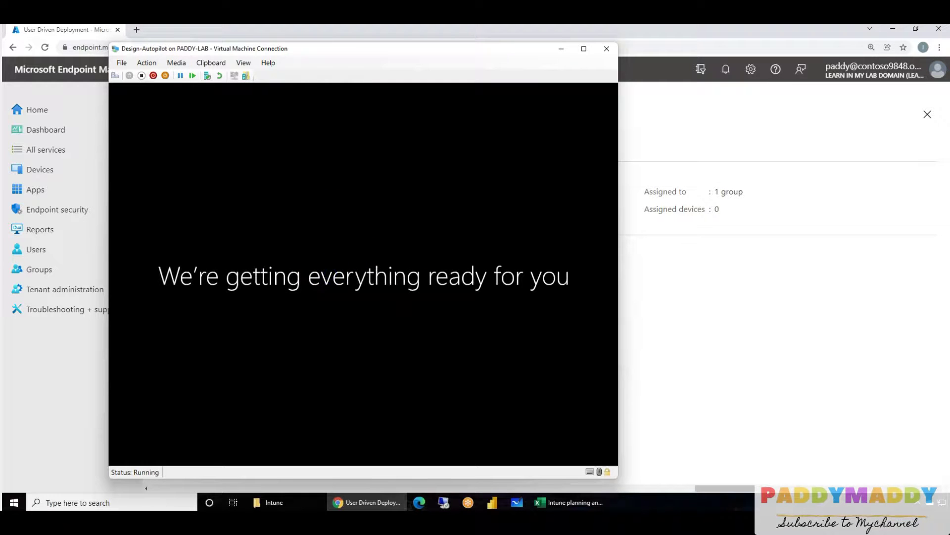
pyautogui.click(421, 317)
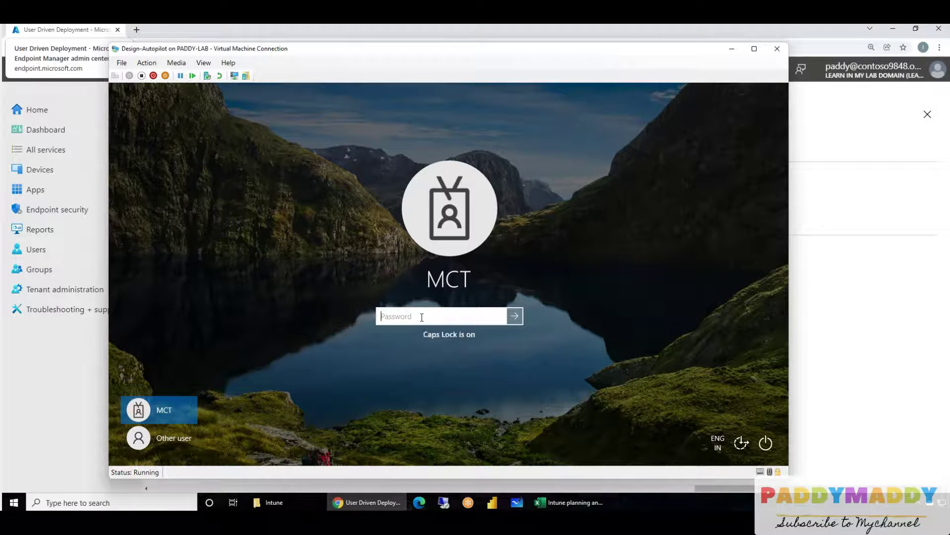
# - Sign in to the Windows 10 desktop with the account password and browse the installed apps list
pyautogui.write('*********')
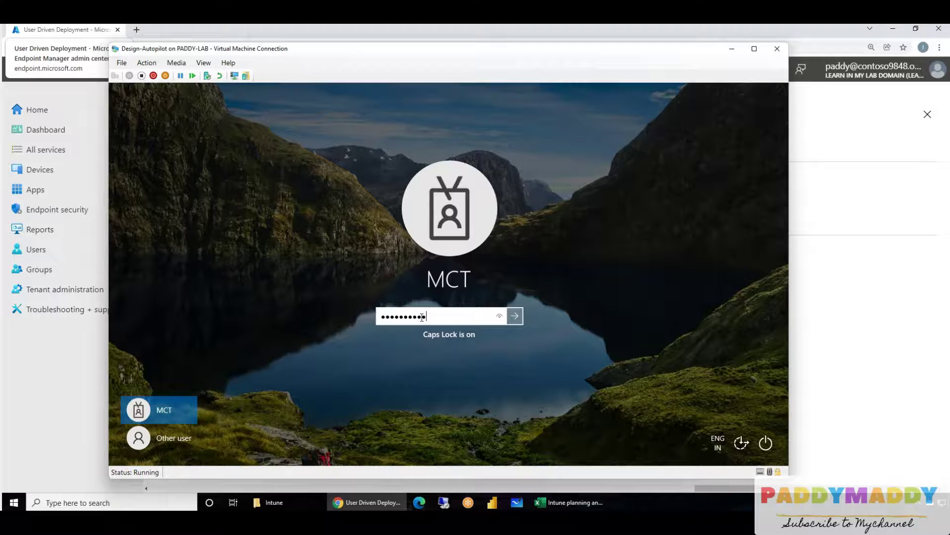
pyautogui.press('Return')
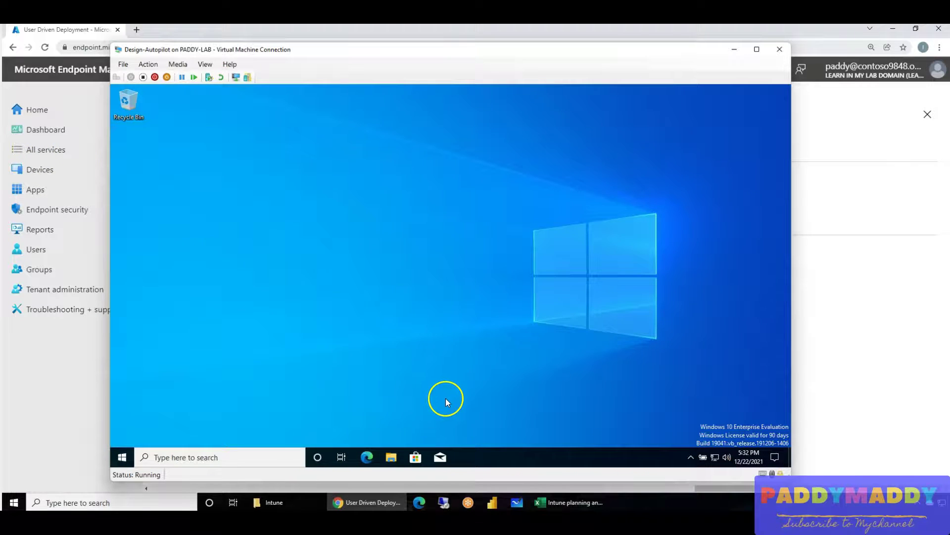
pyautogui.click(132, 461)
pyautogui.scroll(-5, 195, 334)
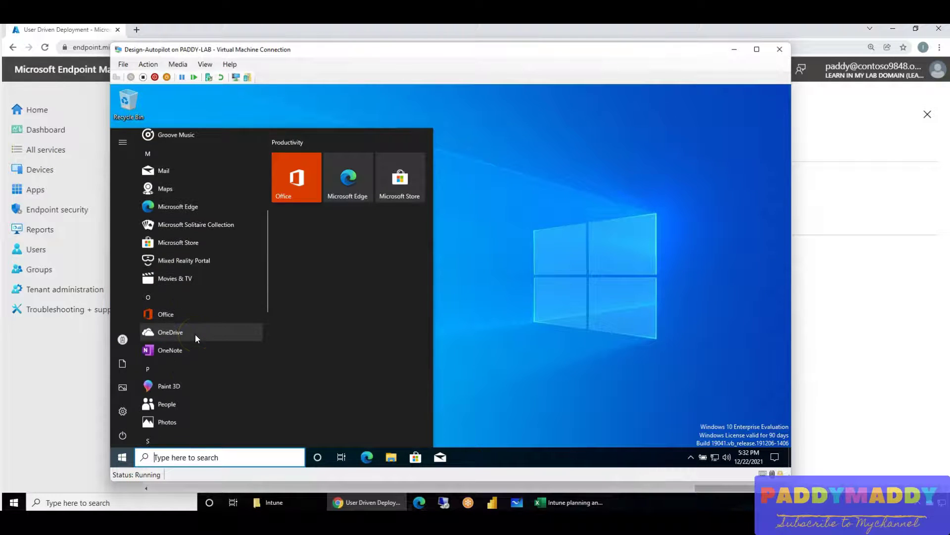
pyautogui.scroll(-10, 196, 336)
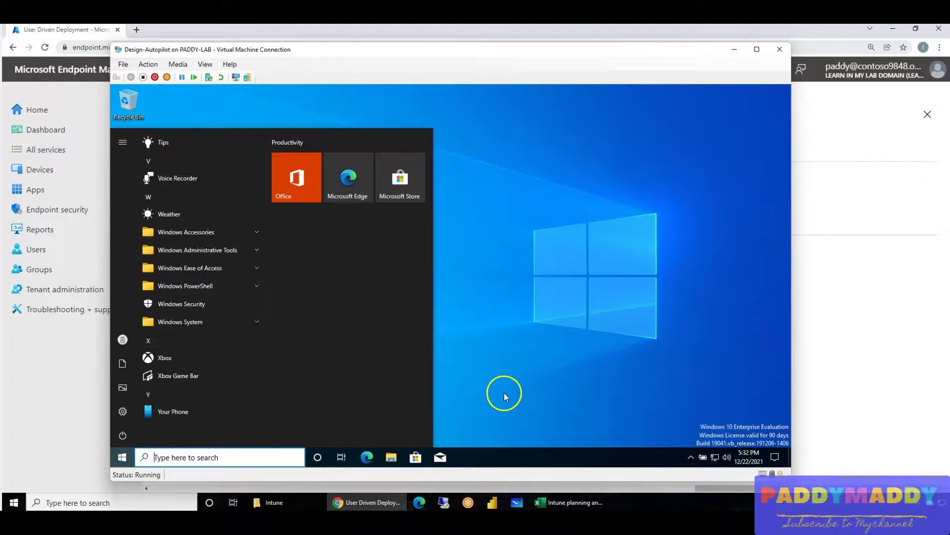
pyautogui.click(505, 396)
# - Open Windows Settings from the Start menu and check the hidden system-tray icons
pyautogui.click(121, 451)
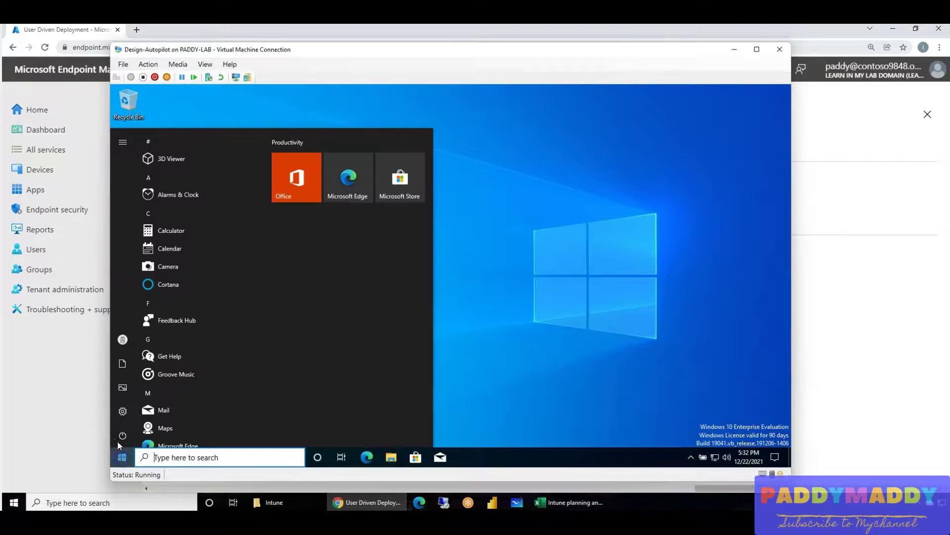
pyautogui.click(120, 411)
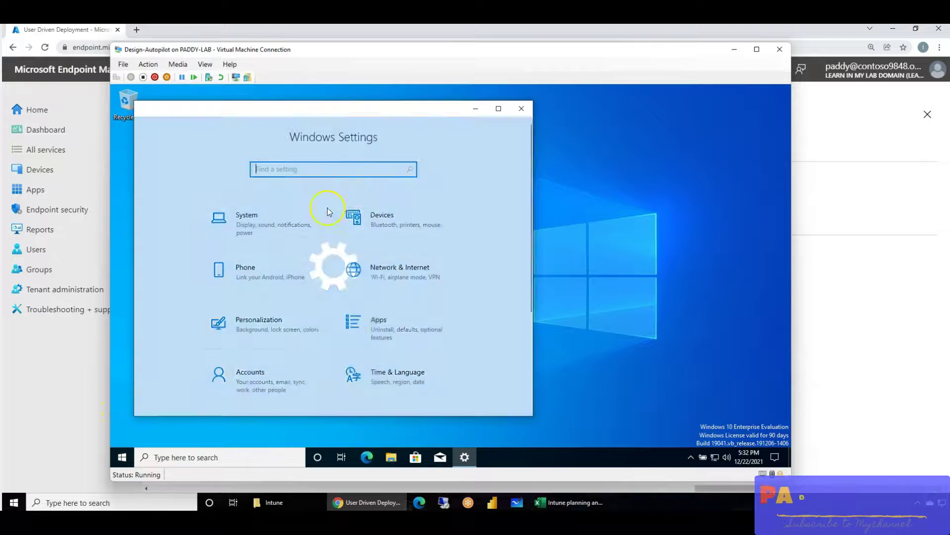
pyautogui.scroll(-3, 416, 297)
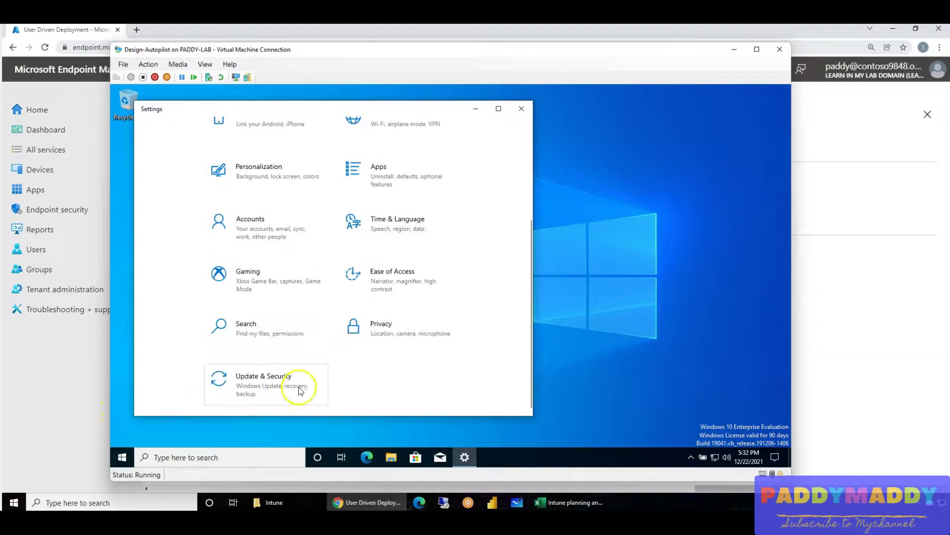
pyautogui.click(691, 457)
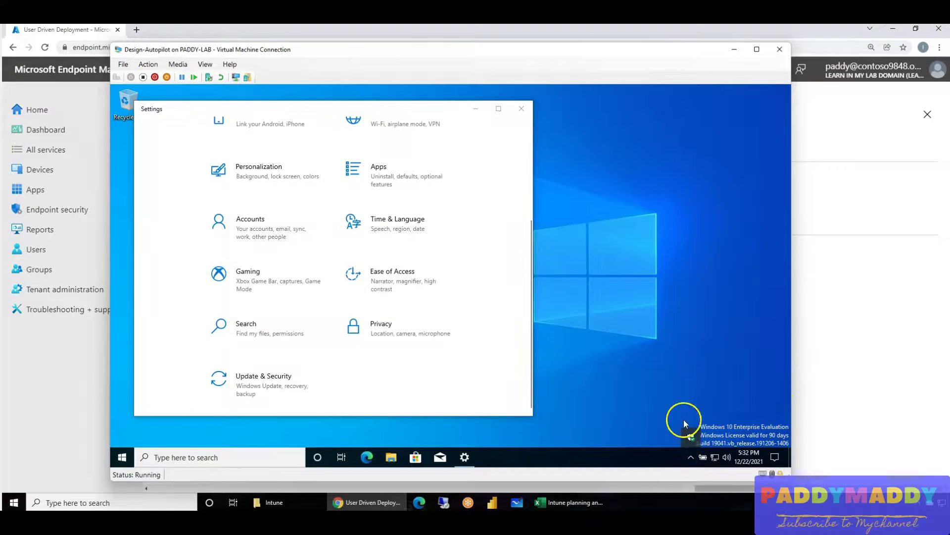
pyautogui.scroll(4, 421, 399)
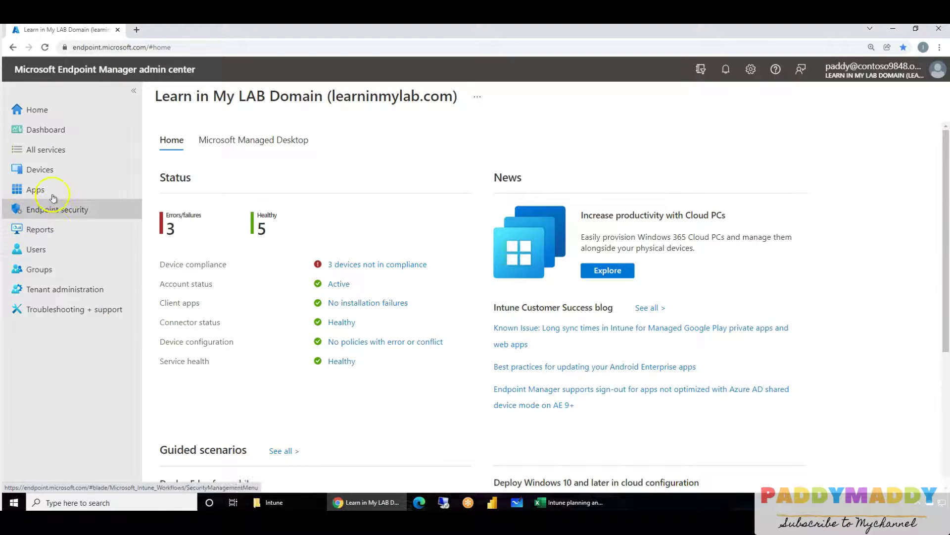
# - Navigate to Devices > Windows > Windows enrollment > Deployment Profiles
pyautogui.click(44, 170)
pyautogui.click(191, 261)
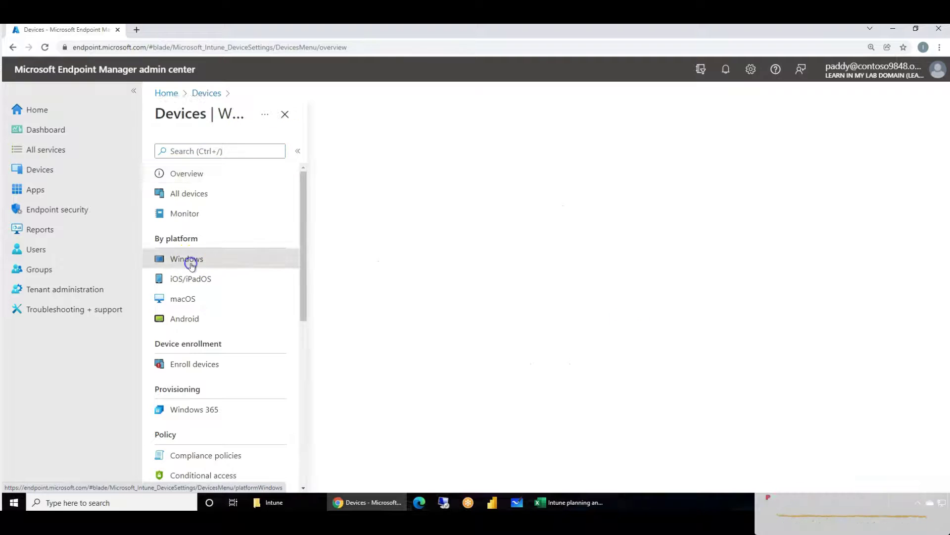
pyautogui.click(244, 180)
pyautogui.click(222, 194)
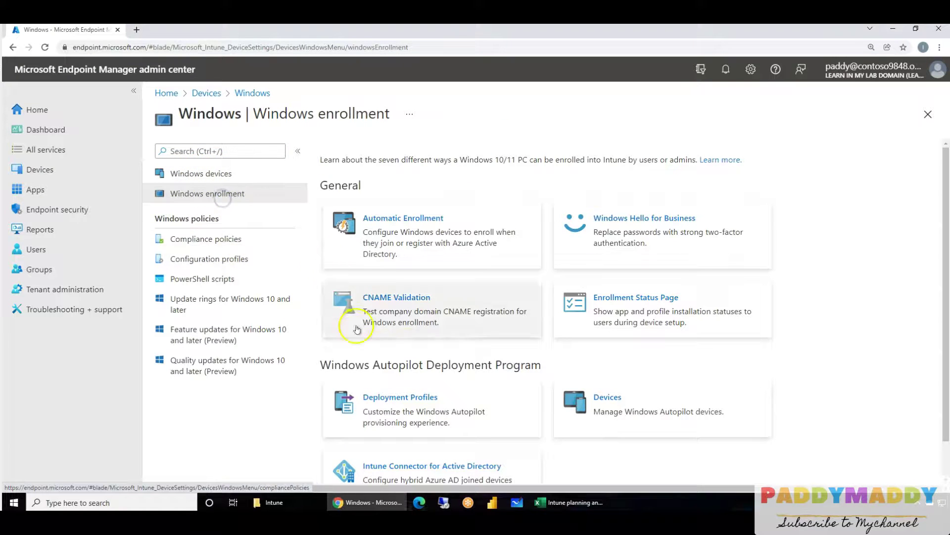
pyautogui.click(425, 391)
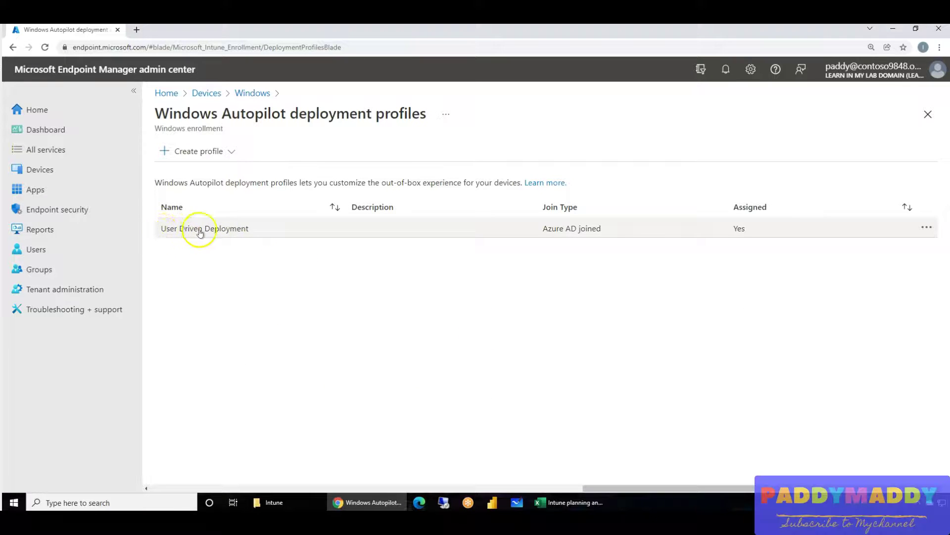
# - Create a new Windows PC profile named 'Hybrid AD join'
pyautogui.click(230, 151)
pyautogui.click(193, 174)
pyautogui.click(369, 188)
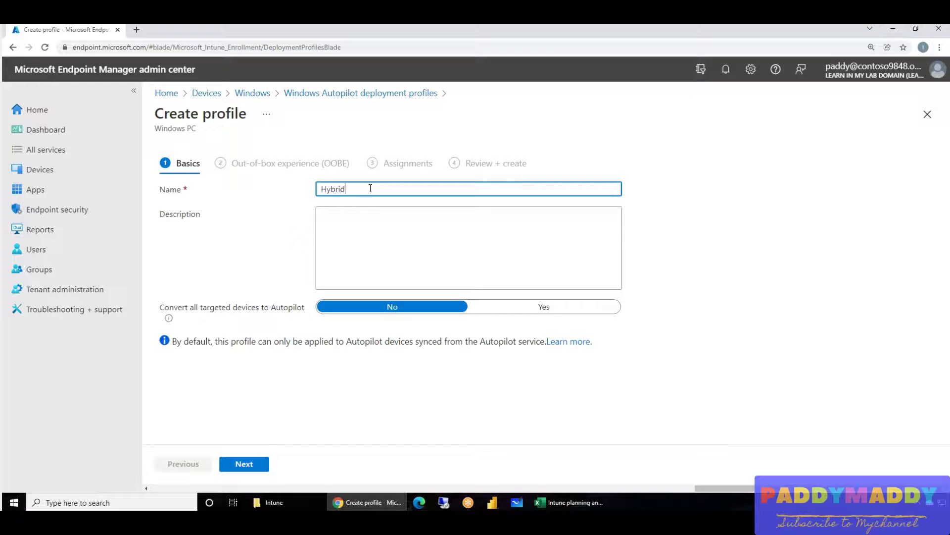
pyautogui.write('Hybrid AD join')
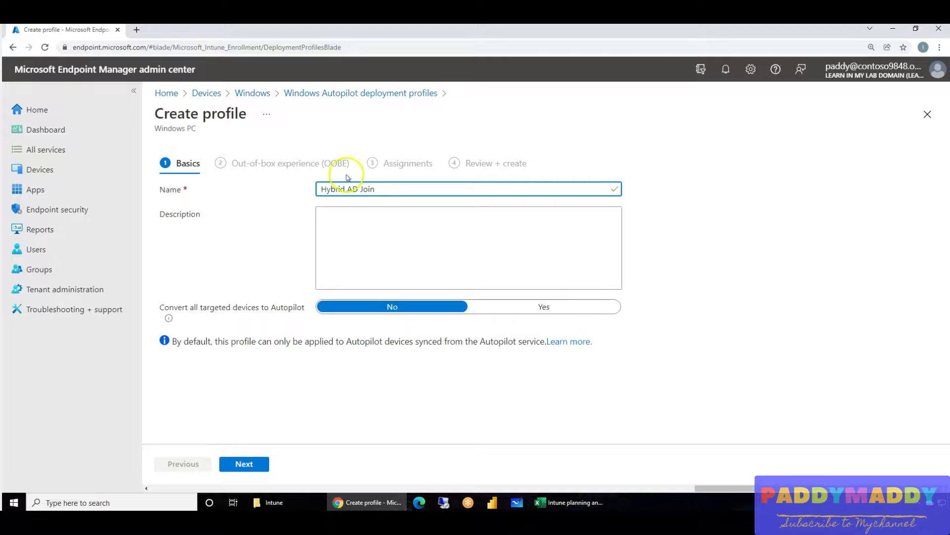
# - Set join type to Hybrid Azure AD joined, skip the AD connectivity check, and make users Administrator
pyautogui.click(249, 463)
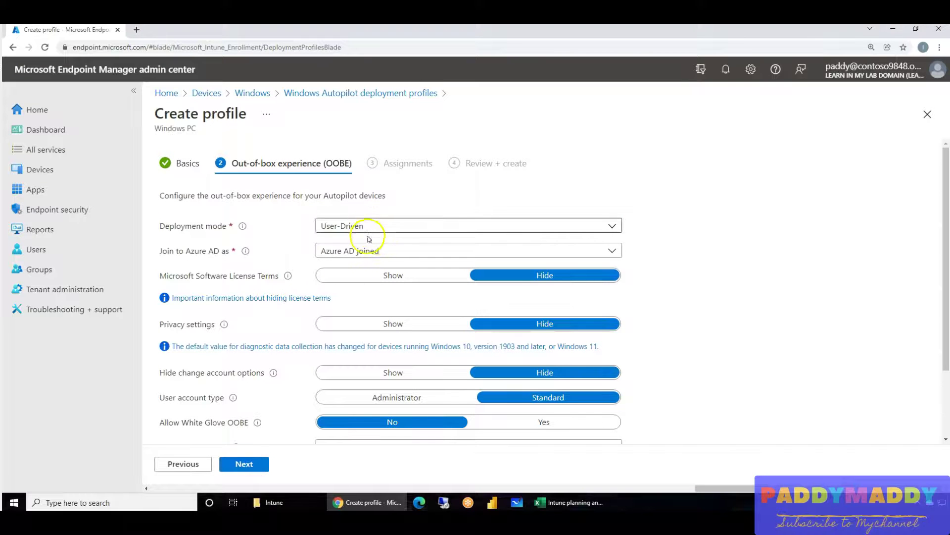
pyautogui.click(367, 251)
pyautogui.click(368, 287)
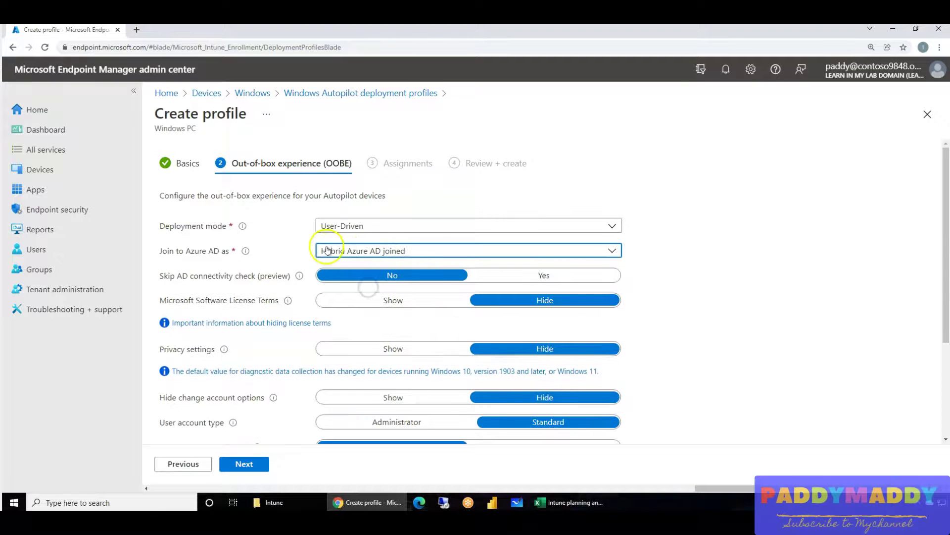
pyautogui.scroll(-1, 245, 376)
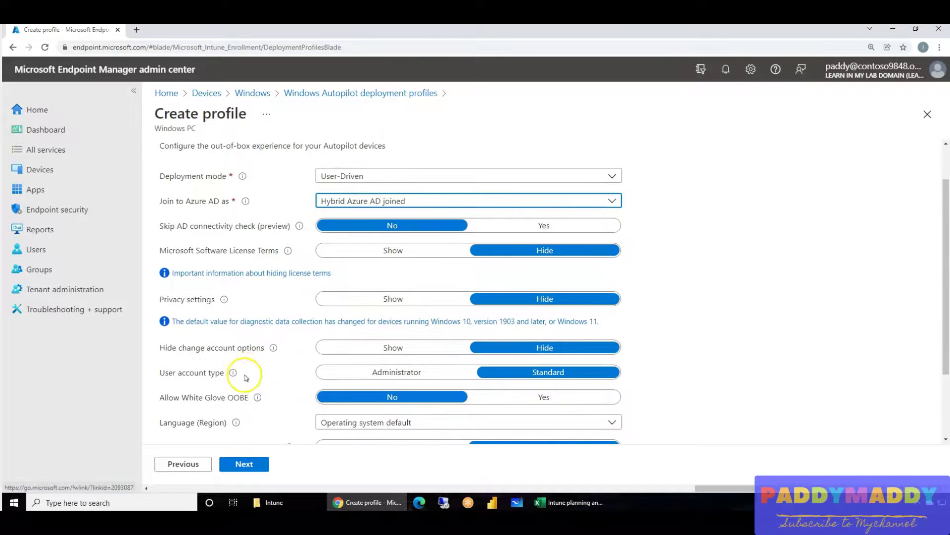
pyautogui.moveTo(170, 226); pyautogui.dragTo(271, 227)
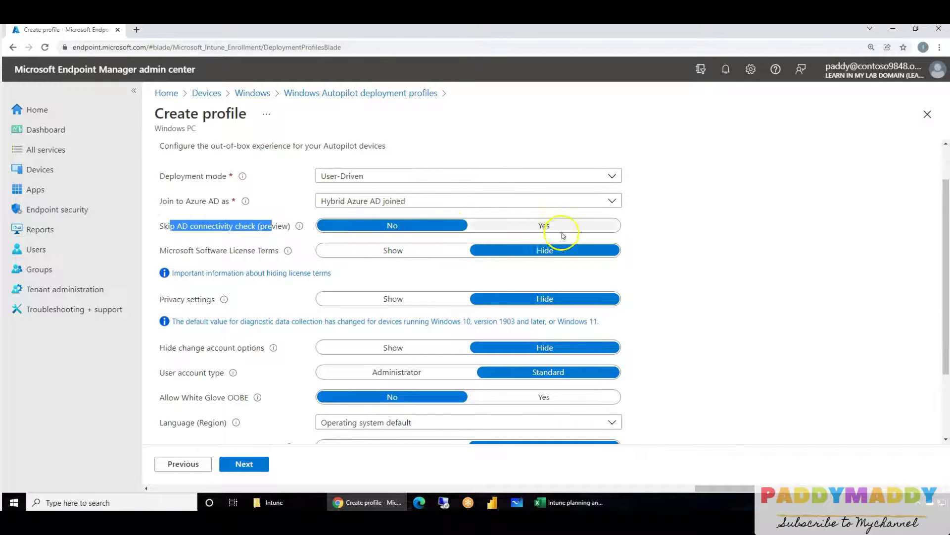
pyautogui.click(547, 222)
pyautogui.scroll(-1, 723, 338)
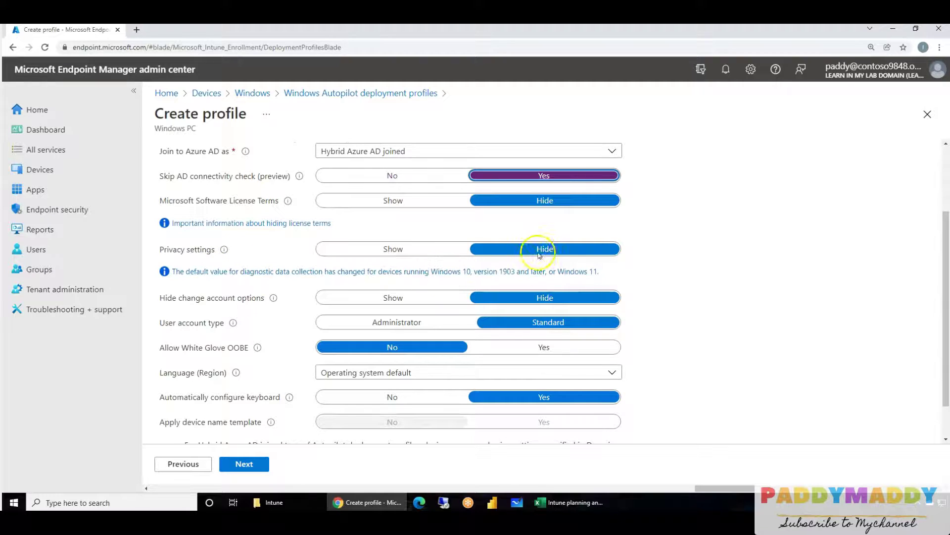
pyautogui.scroll(-1, 273, 311)
pyautogui.click(393, 277)
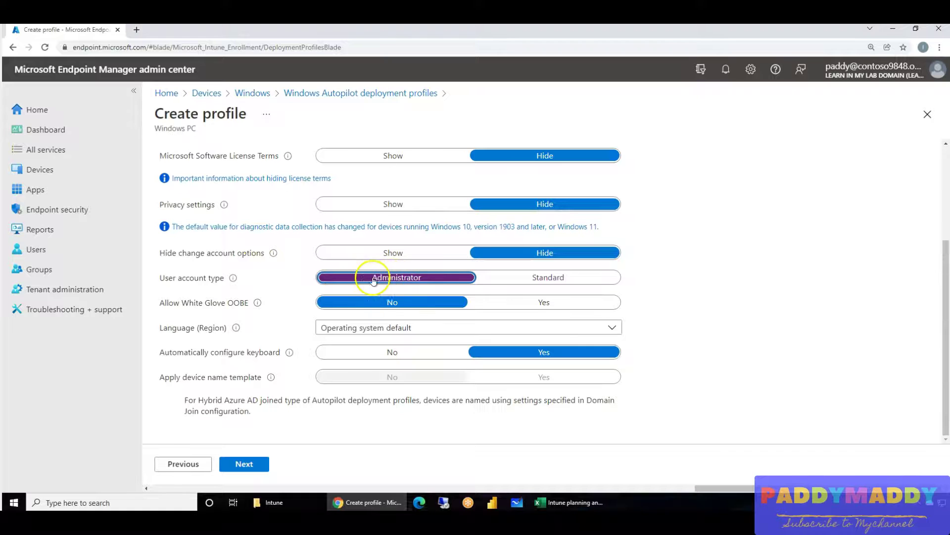
# - Set Allow White Glove OOBE to Yes and continue to Assignments
pyautogui.moveTo(167, 302); pyautogui.dragTo(246, 307)
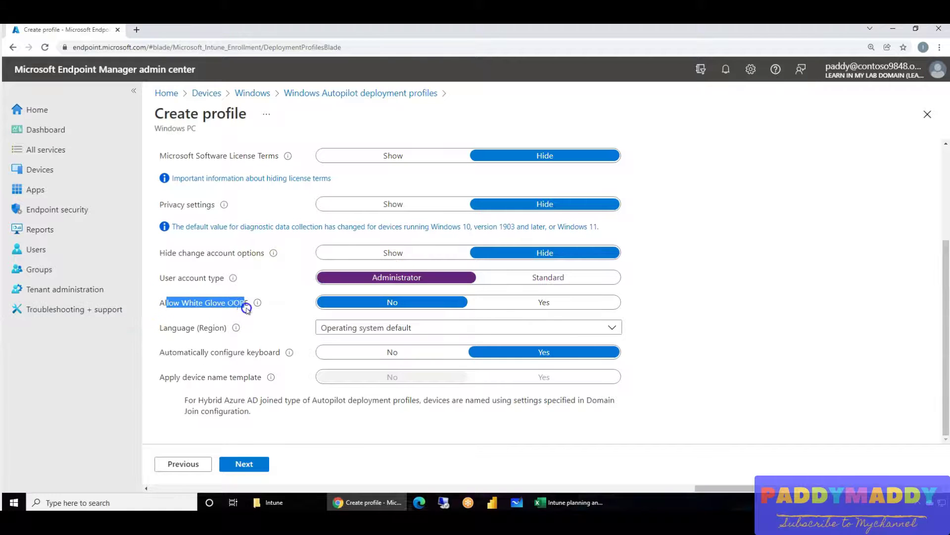
pyautogui.tripleClick(201, 304)
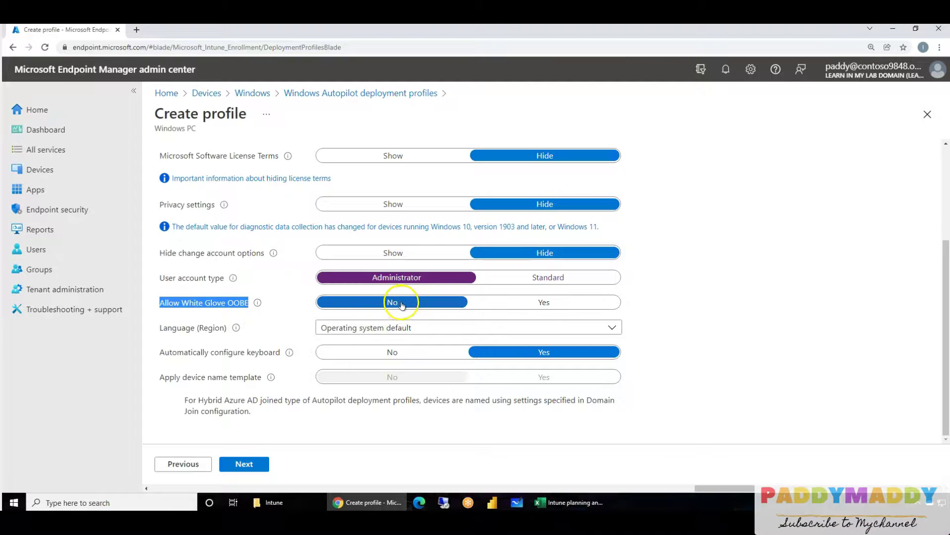
pyautogui.click(543, 303)
pyautogui.click(435, 301)
pyautogui.click(542, 304)
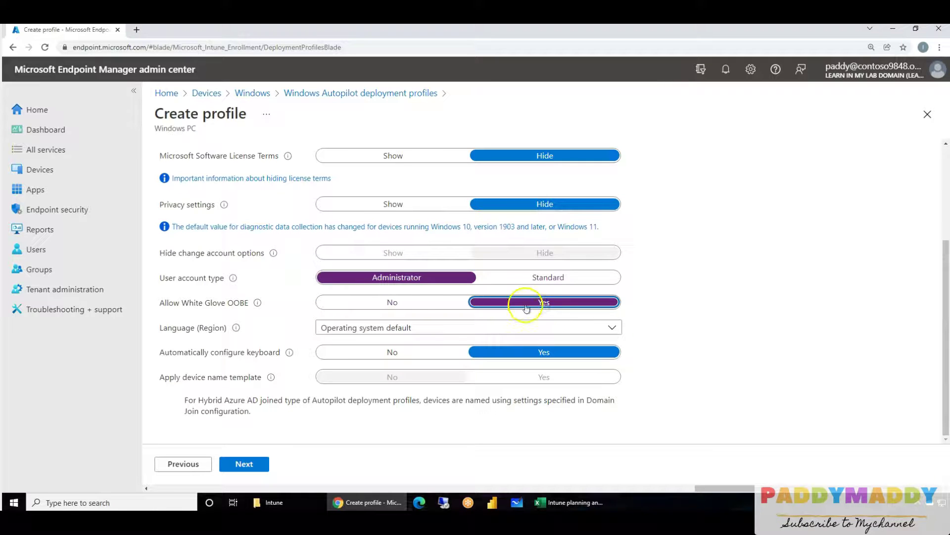
pyautogui.click(403, 304)
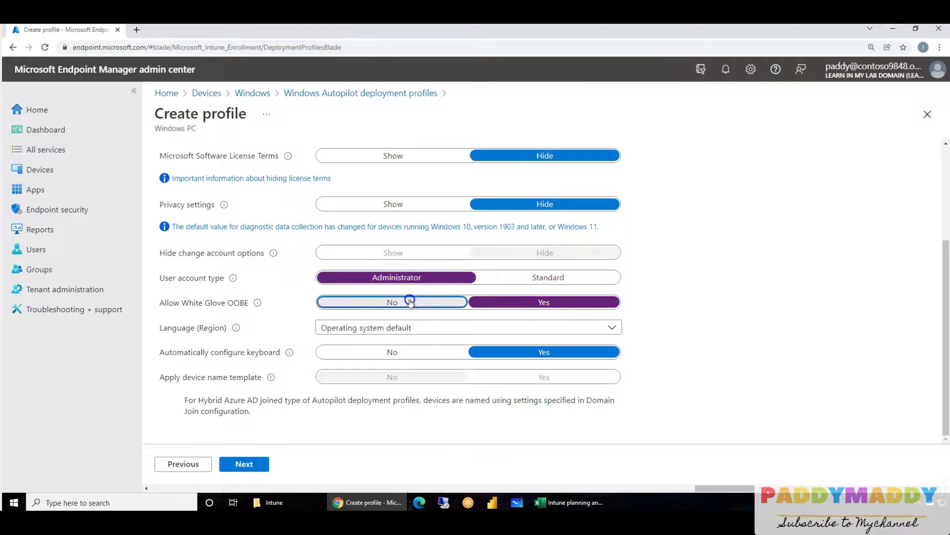
pyautogui.click(544, 301)
pyautogui.click(424, 302)
pyautogui.click(546, 302)
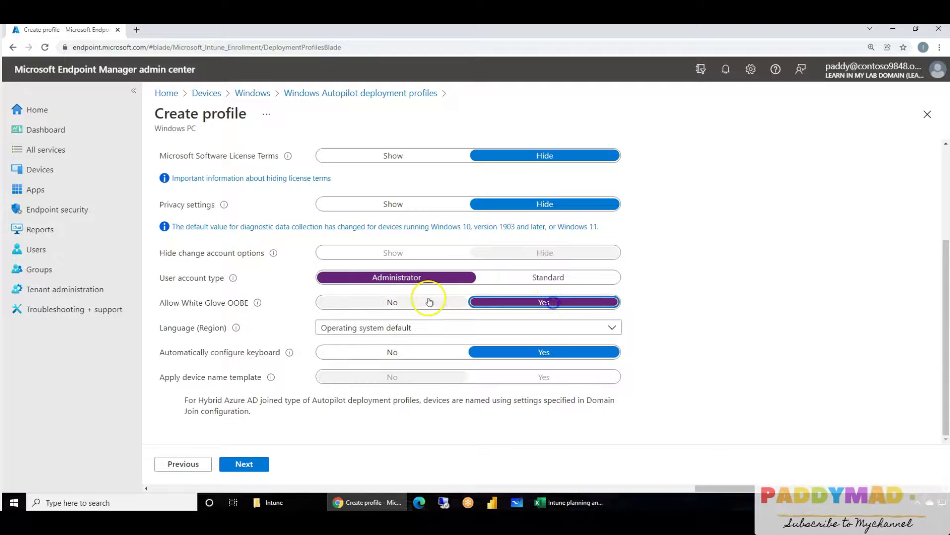
pyautogui.click(416, 304)
pyautogui.click(528, 303)
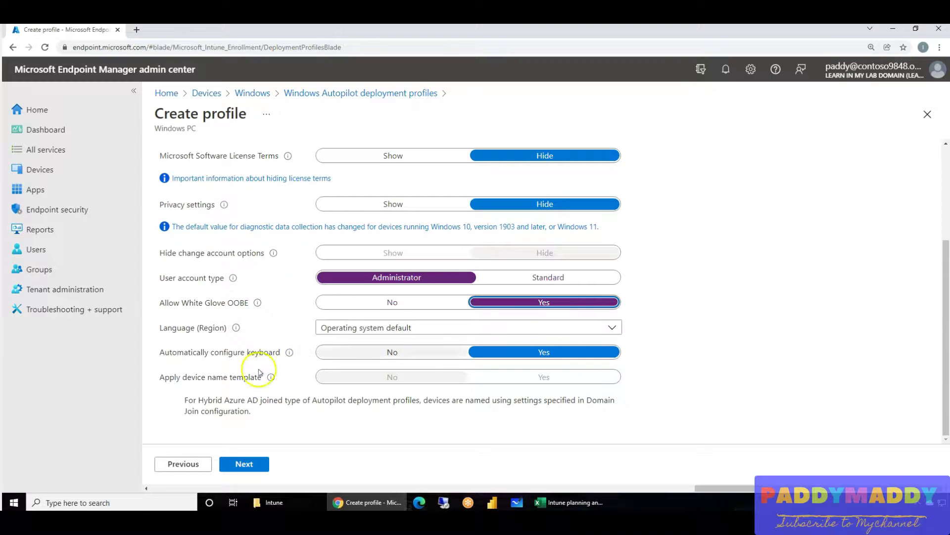
pyautogui.click(250, 466)
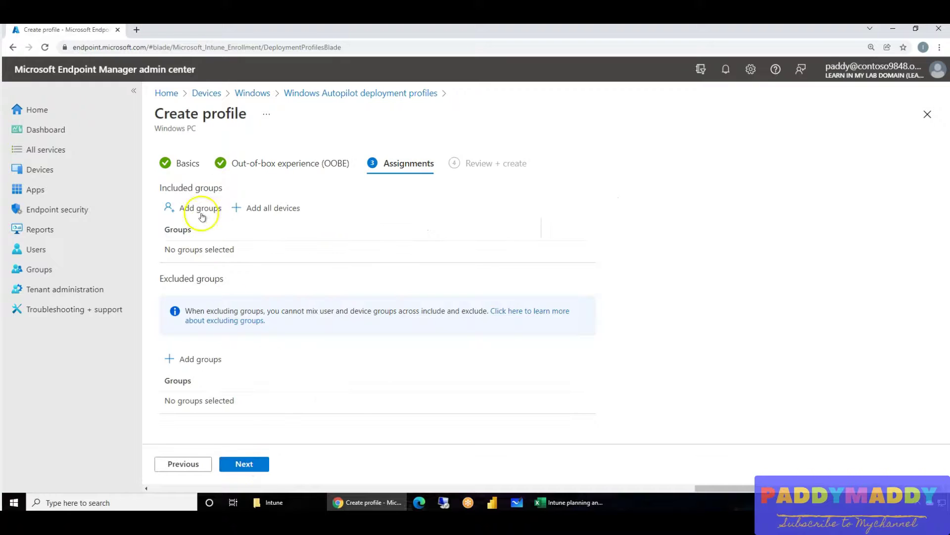
# - Create the Hybrid AD Join profile after closing the group picker with no groups chosen
pyautogui.click(201, 211)
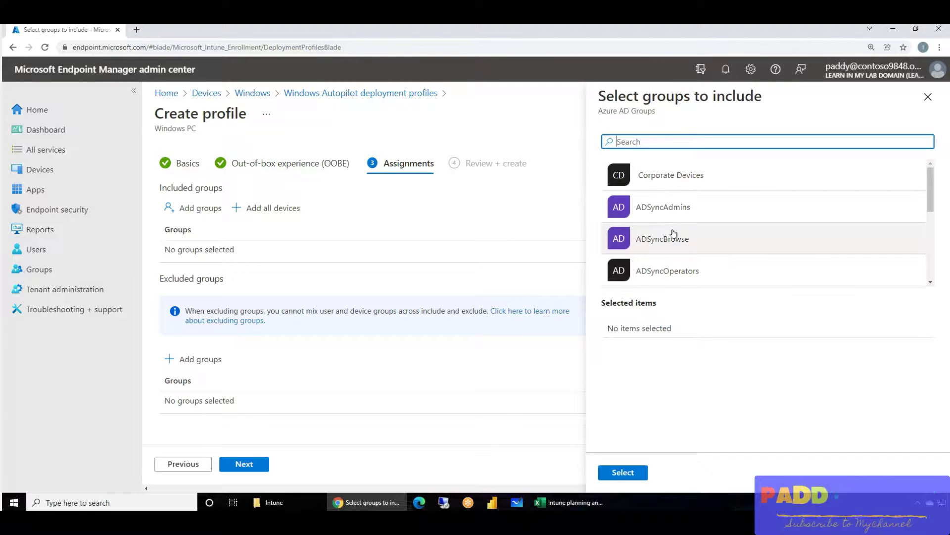
pyautogui.scroll(-4, 717, 208)
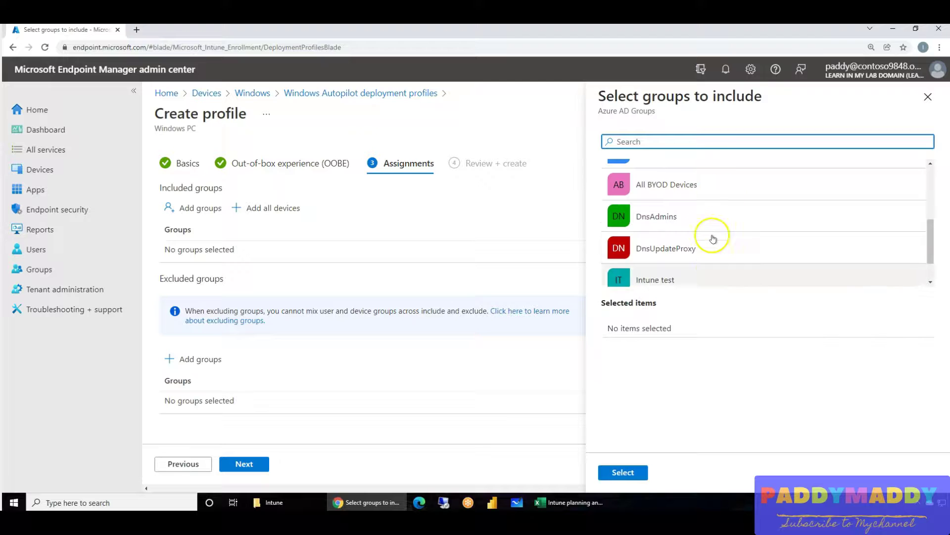
pyautogui.click(928, 97)
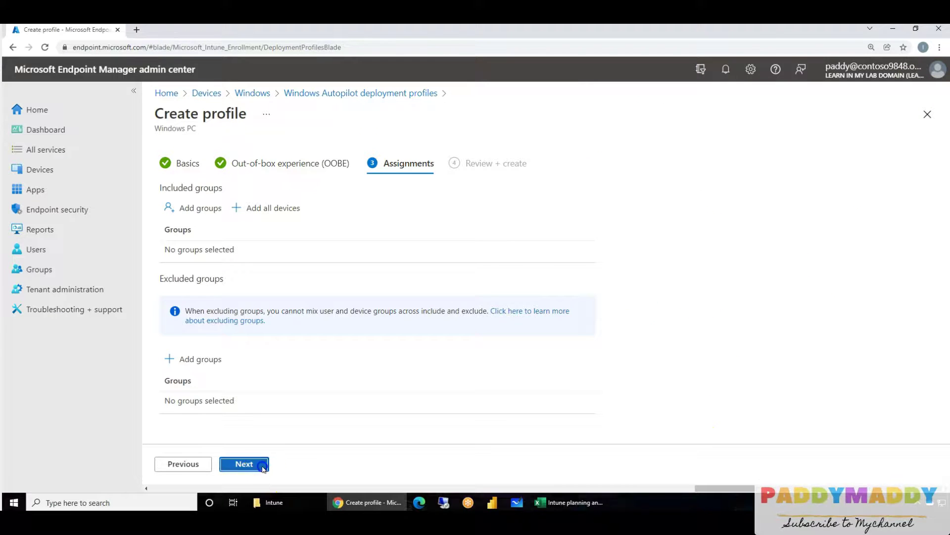
pyautogui.click(263, 467)
pyautogui.click(262, 465)
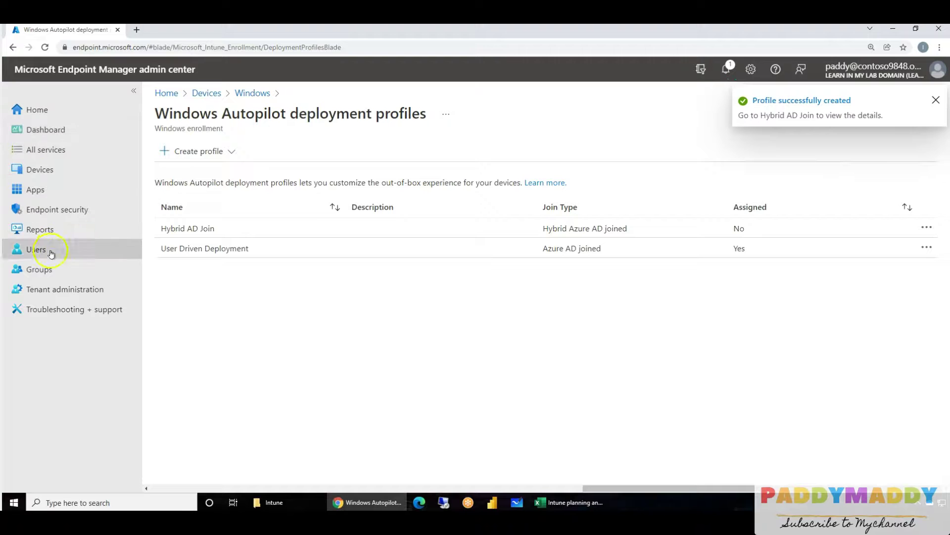
# - Start a new group named 'Autopilot Device Collection' with Dynamic Device membership type
pyautogui.click(51, 274)
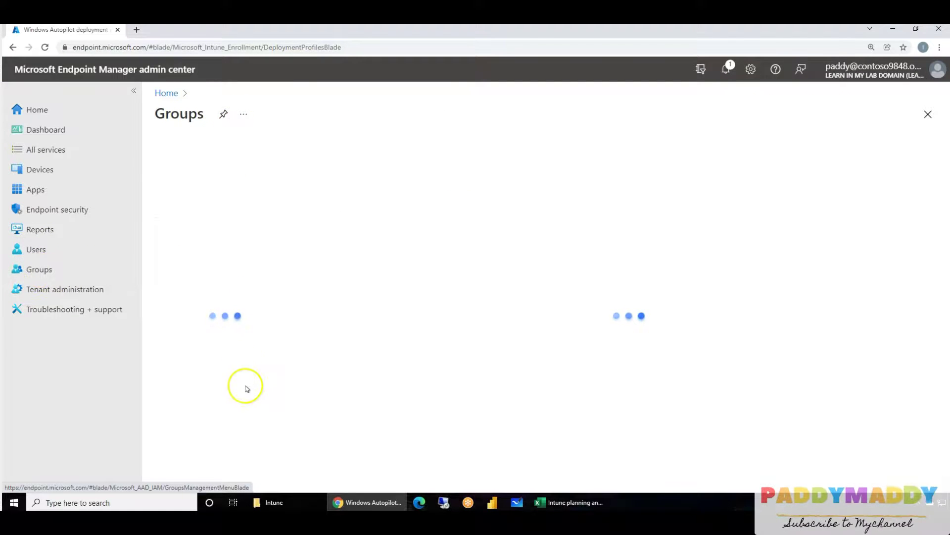
pyautogui.click(360, 151)
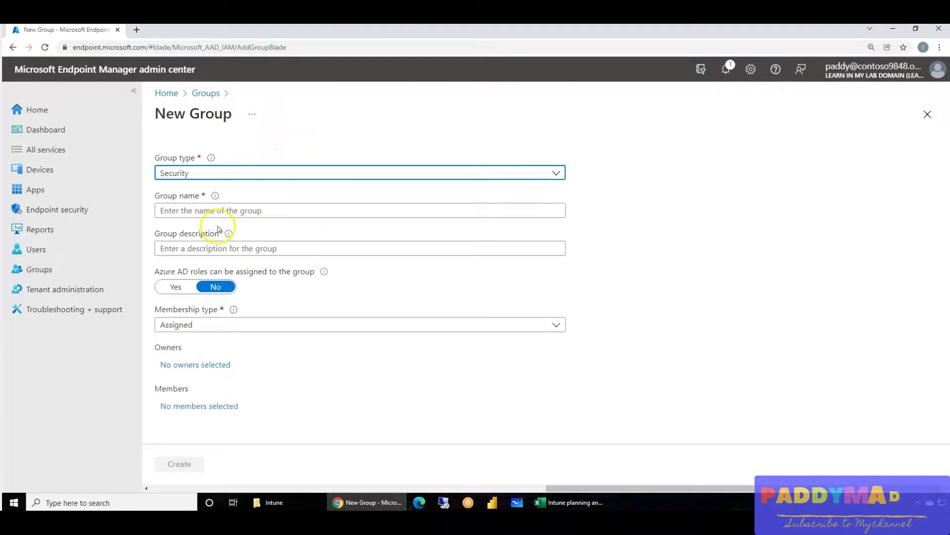
pyautogui.click(200, 209)
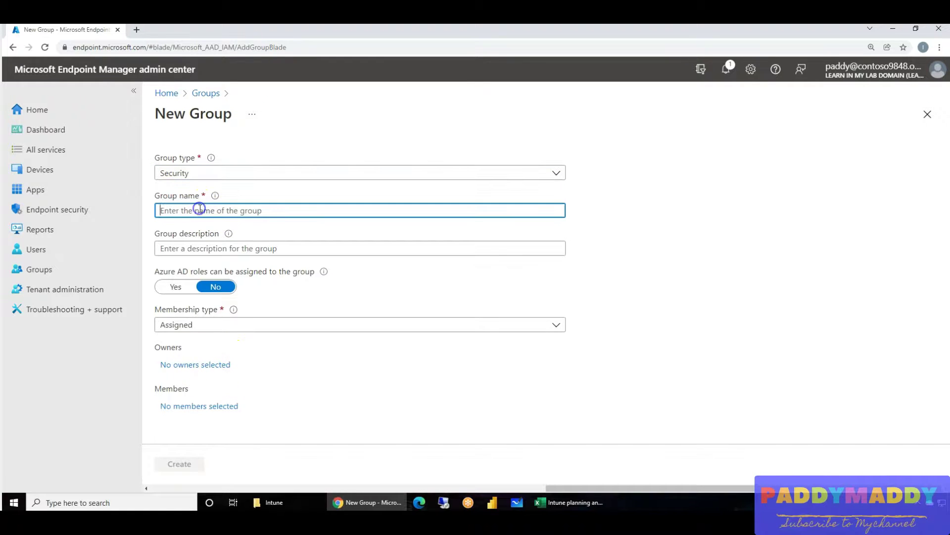
pyautogui.write('Autopilot Device Collection')
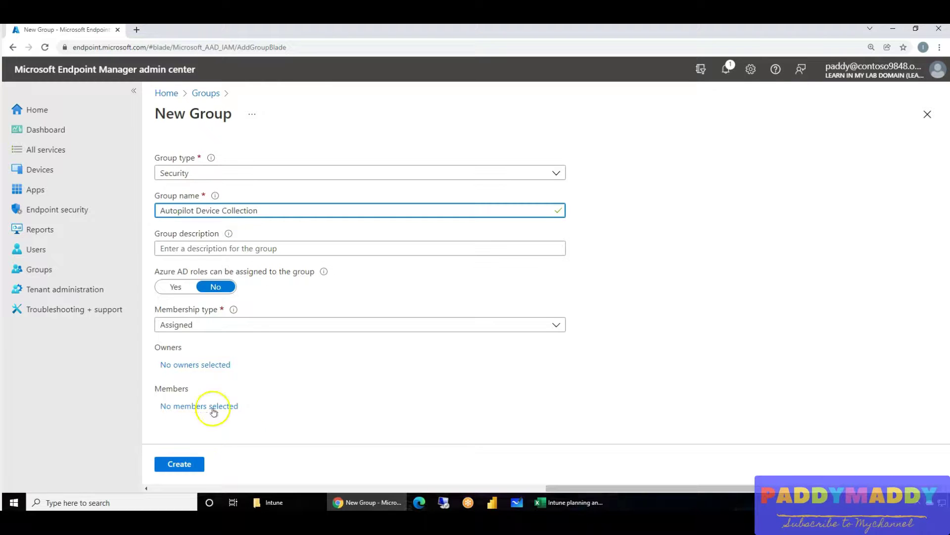
pyautogui.click(203, 323)
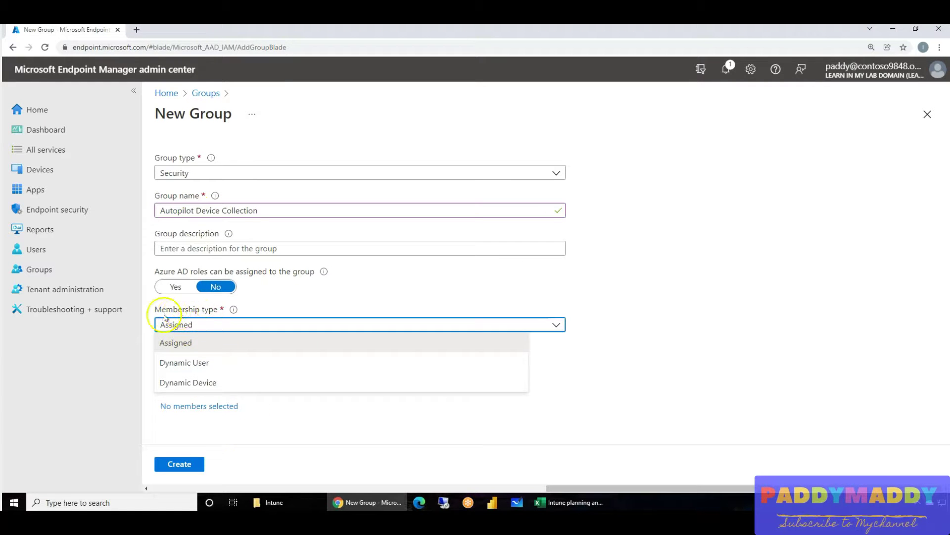
pyautogui.click(188, 384)
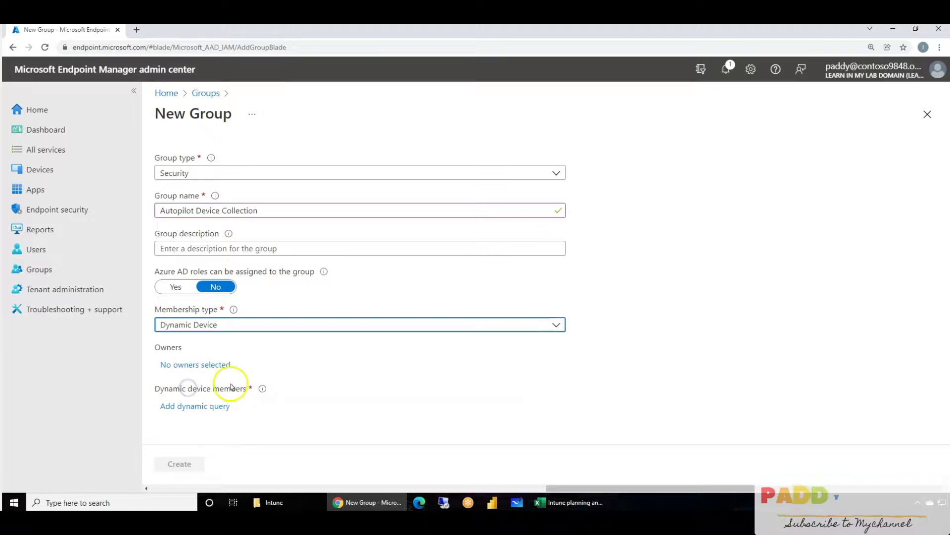
# - Add a dynamic membership rule matching devicePhysicalIds containing [ZTDId], pasted as raw syntax, and save it
pyautogui.click(193, 405)
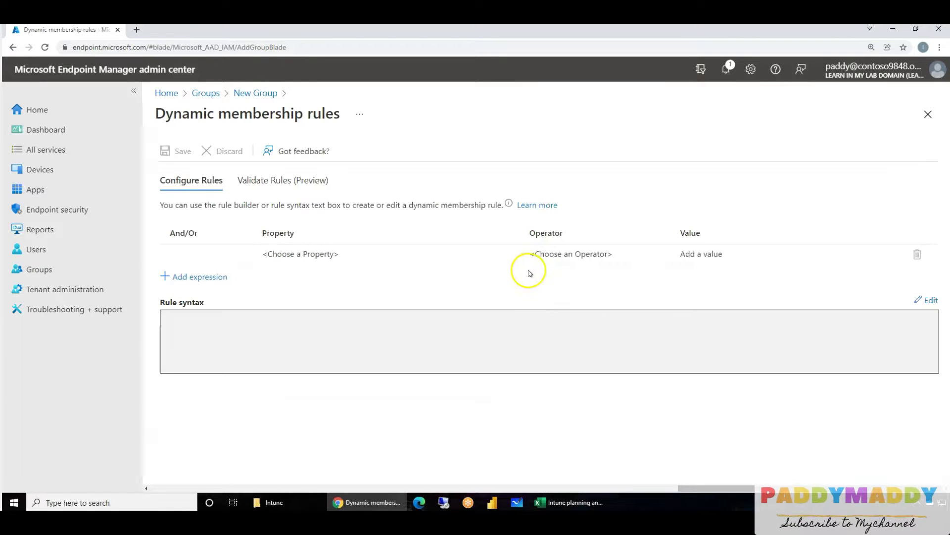
pyautogui.click(944, 304)
pyautogui.click(520, 210)
pyautogui.write('(device.devicePhysicalIDs -any (_ -contains "[ZTDId]"))')
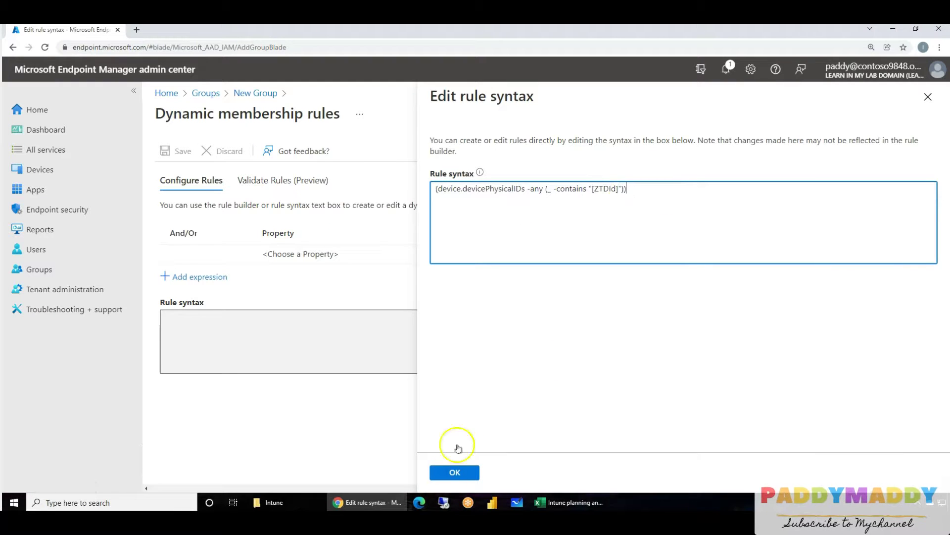
pyautogui.moveTo(449, 195); pyautogui.dragTo(628, 192)
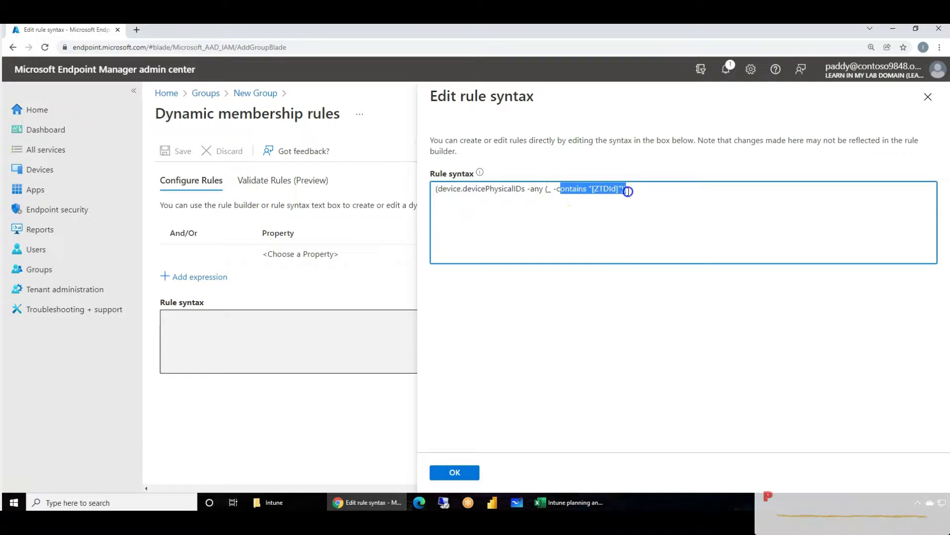
pyautogui.click(468, 473)
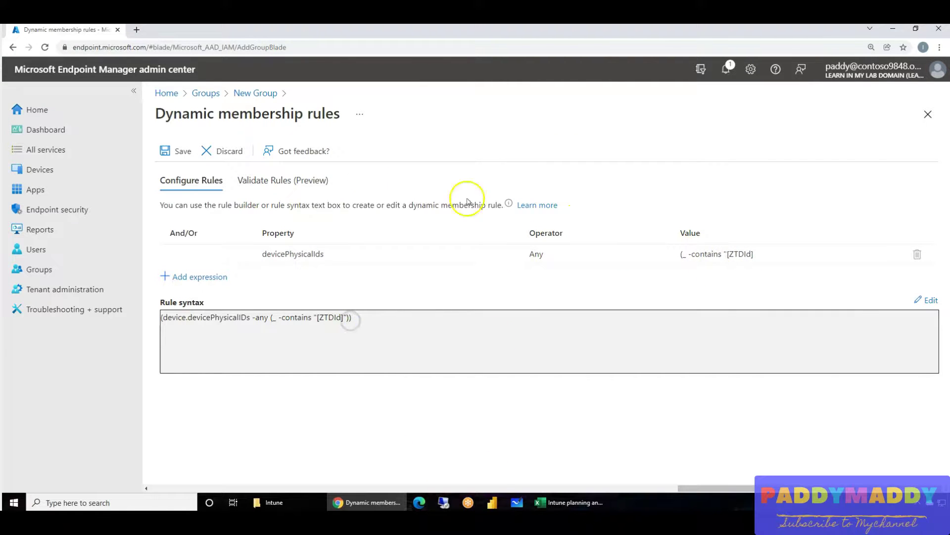
pyautogui.click(166, 150)
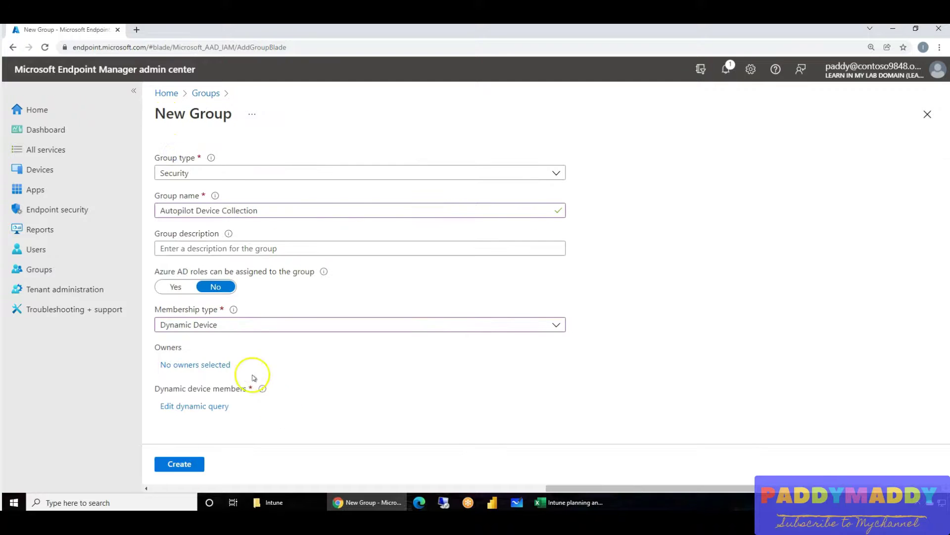
# - Copy the group name 'Autopilot Device Collection' into the description and create the group
pyautogui.tripleClick(271, 210)
pyautogui.hotkey('ctrl', 'c')
pyautogui.click(342, 248)
pyautogui.hotkey('ctrl', 'v')
pyautogui.click(254, 464)
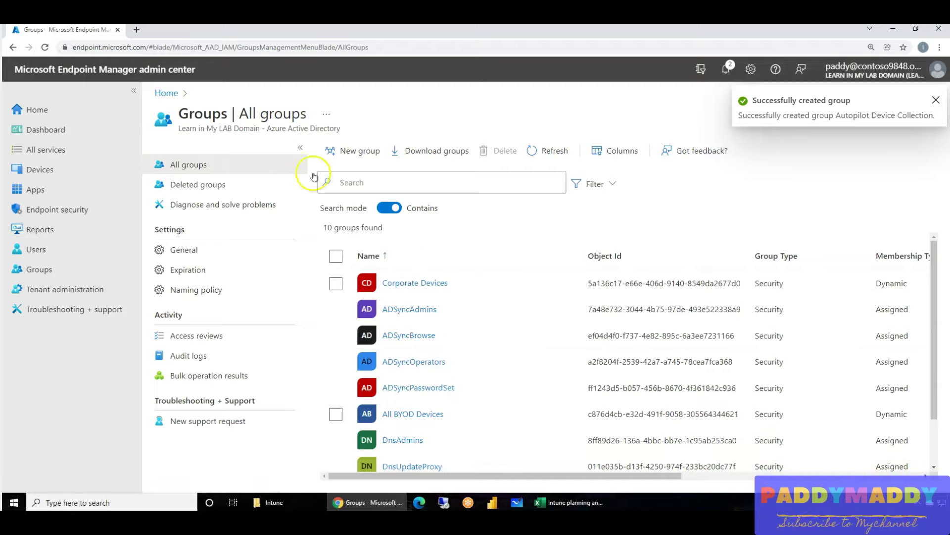
# - Open the Properties of the Hybrid AD Join Autopilot deployment profile under Windows enrollment
pyautogui.click(39, 169)
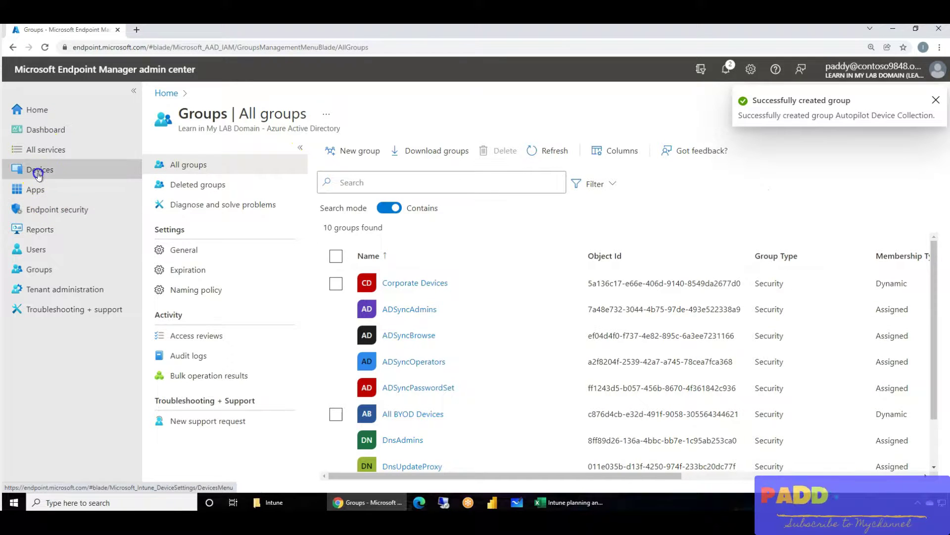
pyautogui.click(195, 260)
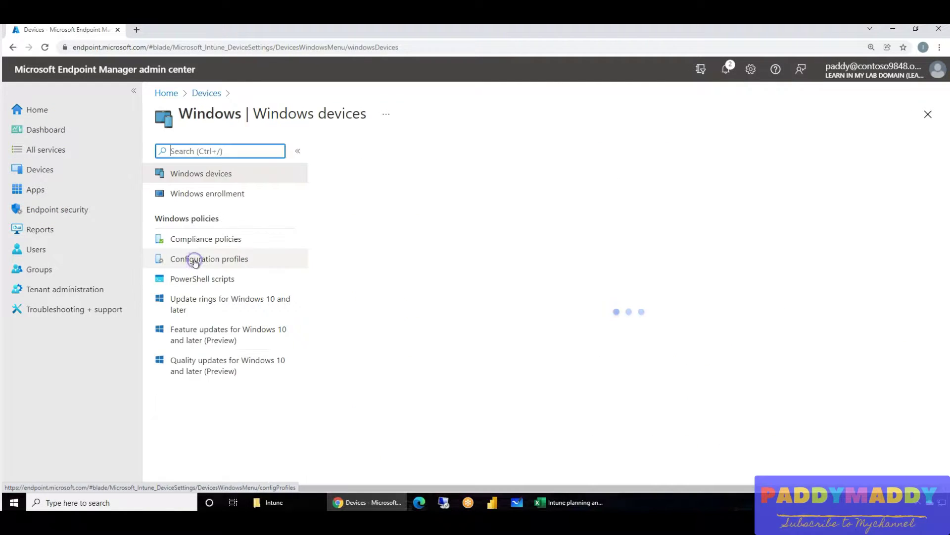
pyautogui.click(207, 194)
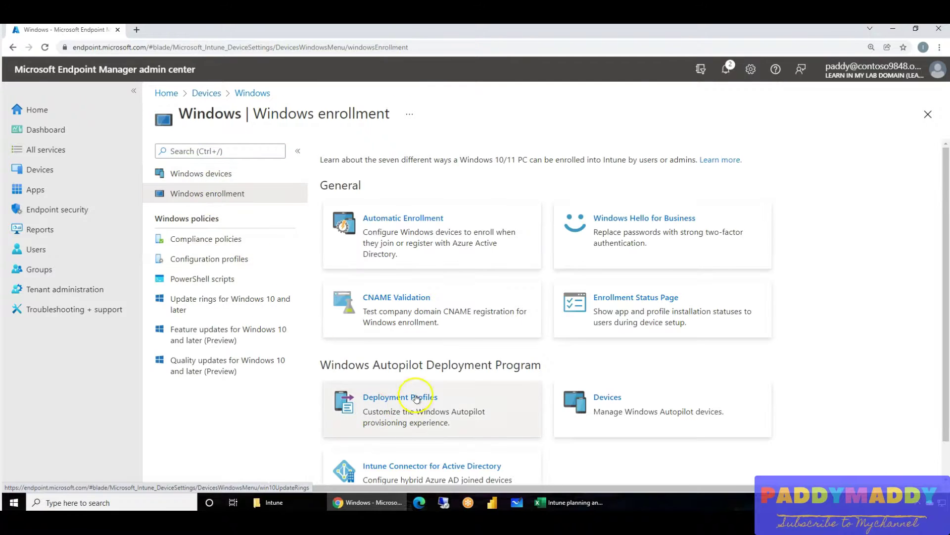
pyautogui.click(399, 396)
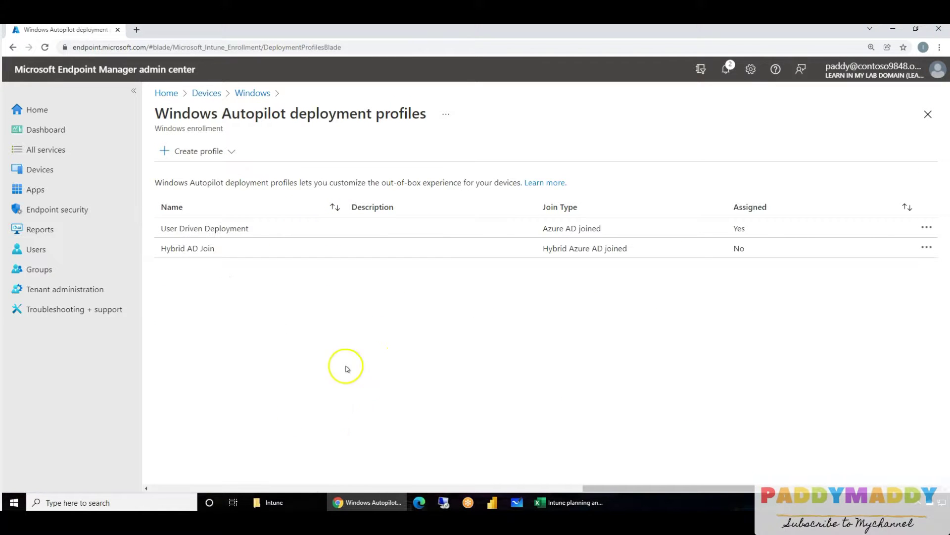
pyautogui.click(252, 249)
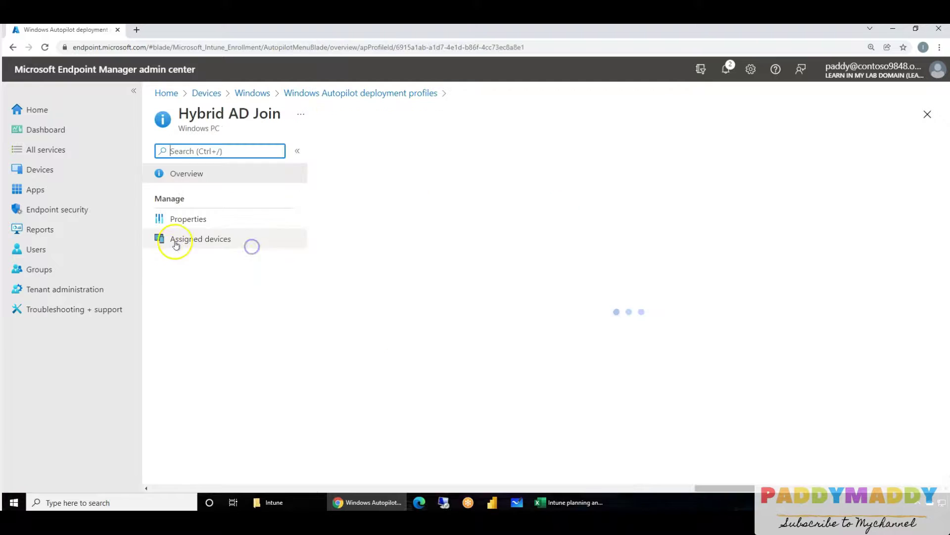
pyautogui.click(205, 218)
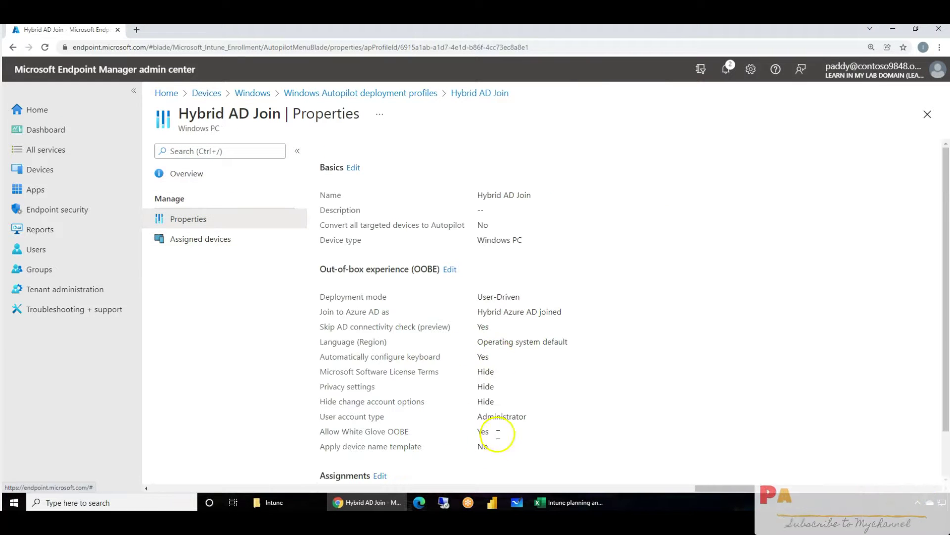
pyautogui.scroll(-1, 396, 419)
# - Include the Autopilot Device Collection group in the profile's assignments, save, and return to the profiles list
pyautogui.click(381, 422)
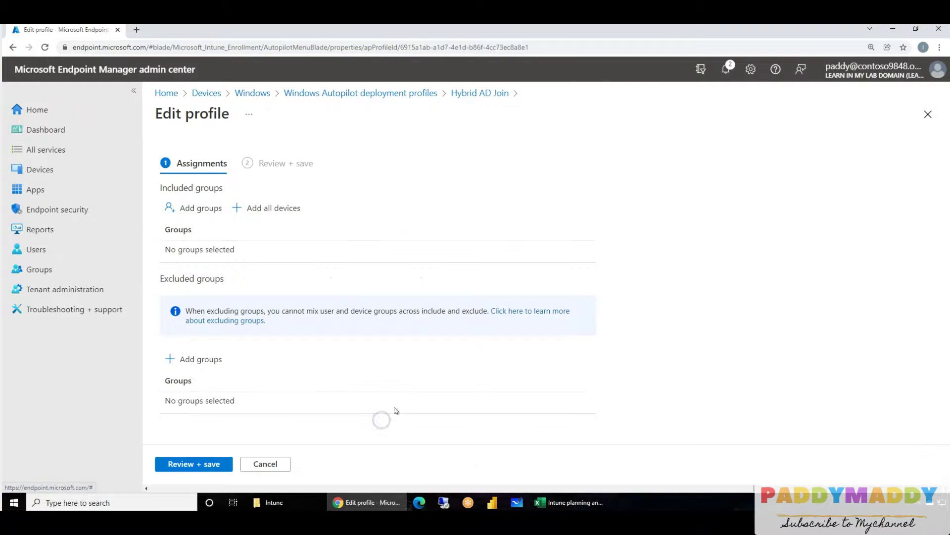
pyautogui.click(204, 207)
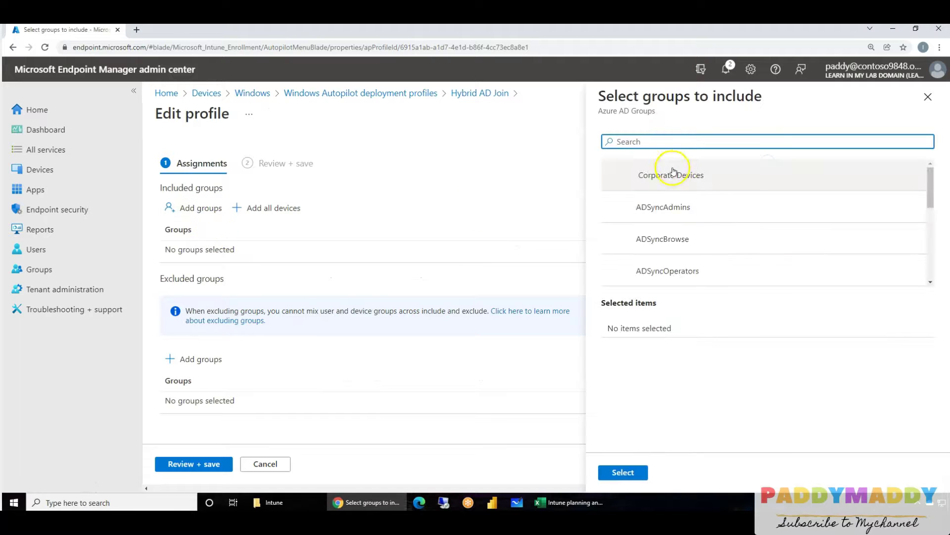
pyautogui.write('auto')
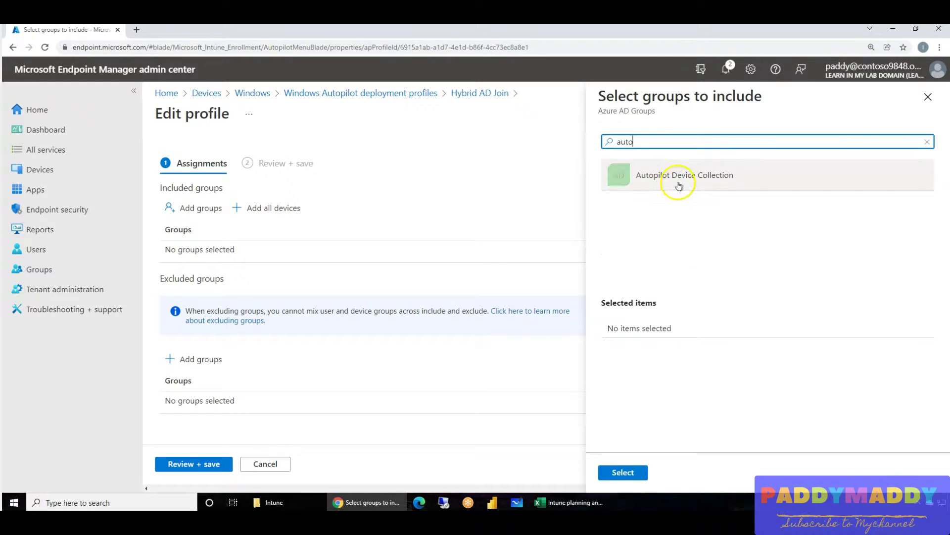
pyautogui.click(679, 179)
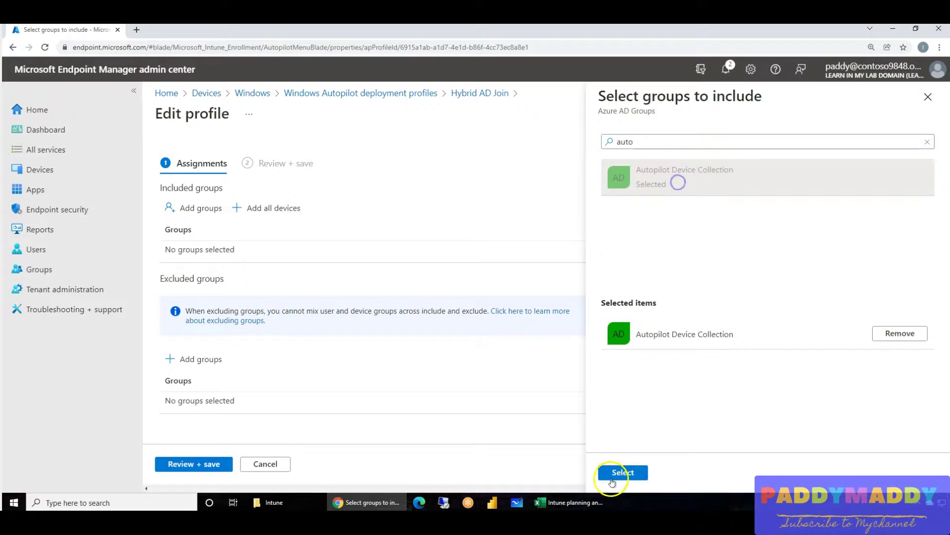
pyautogui.click(623, 473)
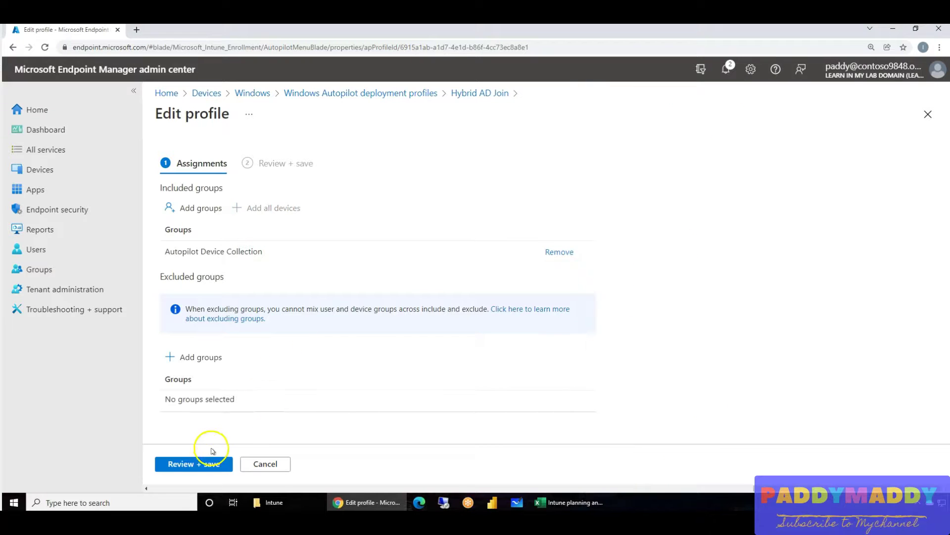
pyautogui.click(209, 463)
pyautogui.click(198, 464)
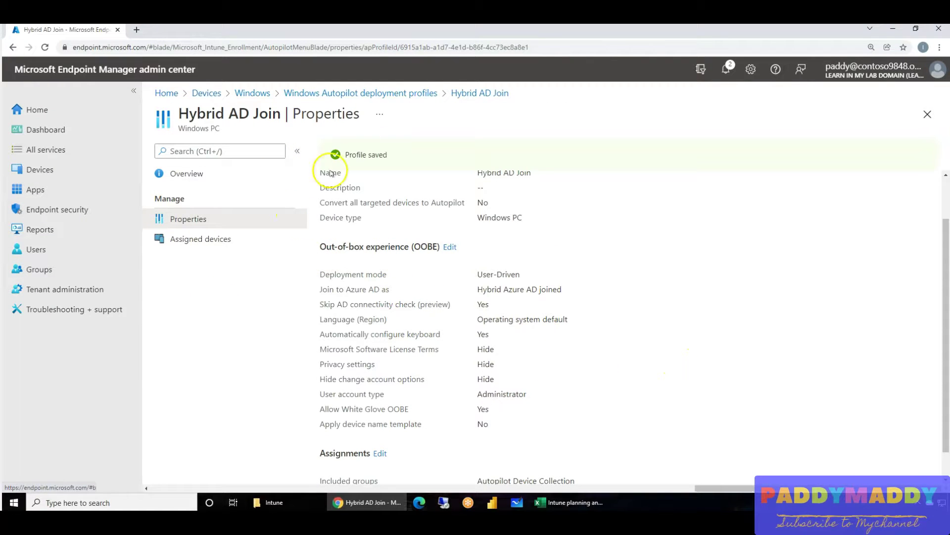
pyautogui.click(429, 94)
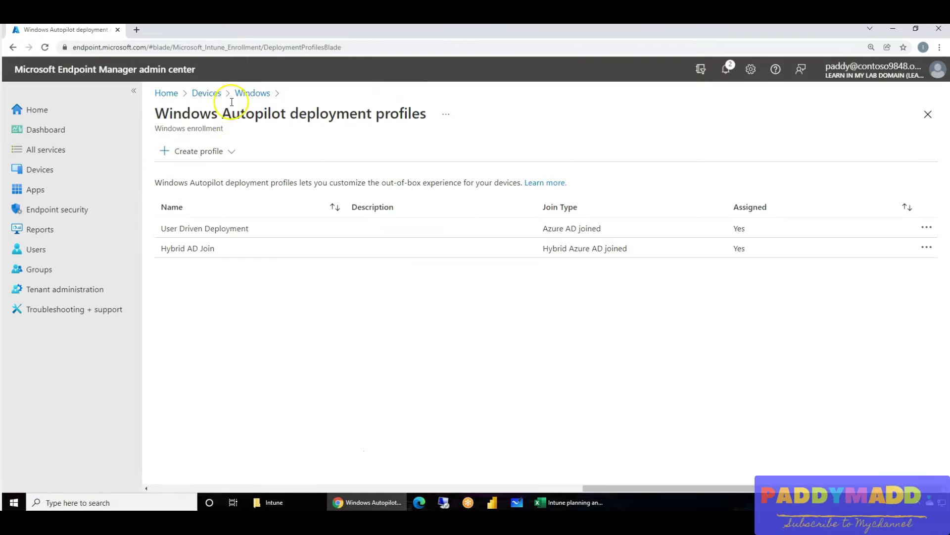
# - Go from the Windows enrollment page to the empty Windows Autopilot devices list
pyautogui.click(251, 93)
pyautogui.scroll(-1, 682, 412)
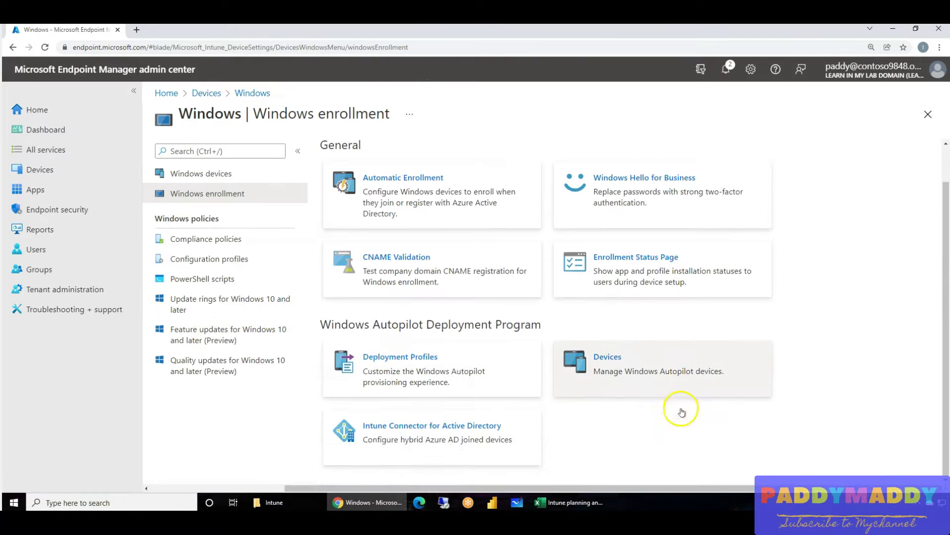
pyautogui.click(644, 374)
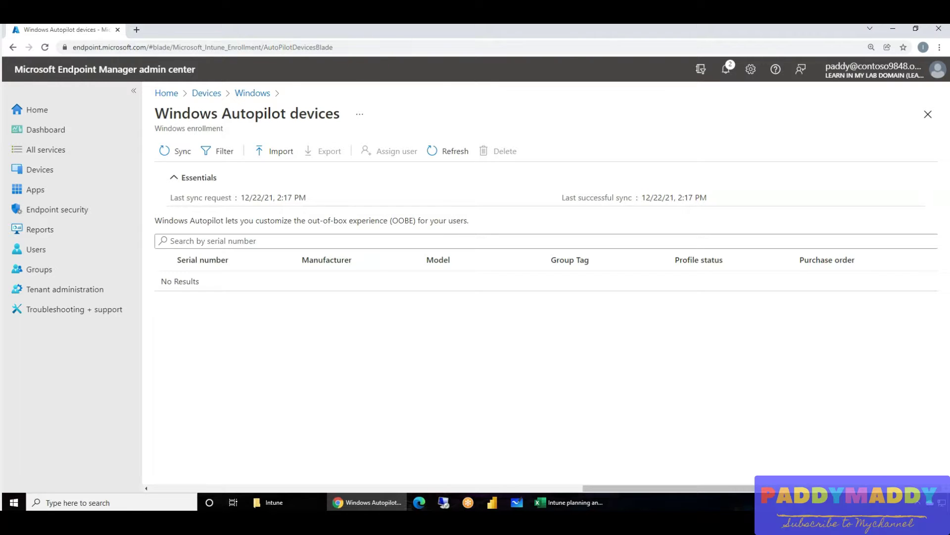
# - Load the 'Manually register devices with Windows Autopilot' docs article and highlight its six hardware-hash PowerShell commands
pyautogui.click(137, 31)
pyautogui.write('https://docs.microsoft.com/en-us/mem/autopilot/add-devices')
pyautogui.press('Return')
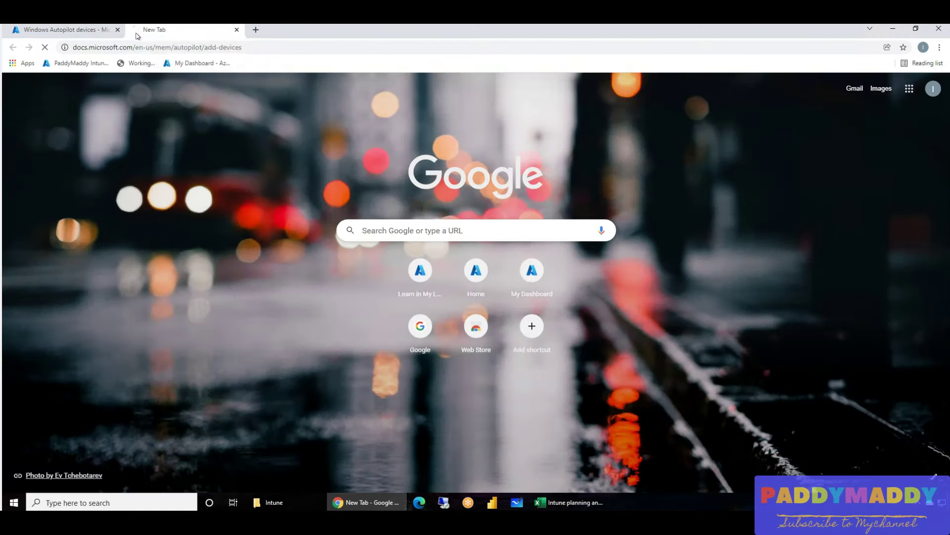
pyautogui.scroll(-12, 501, 388)
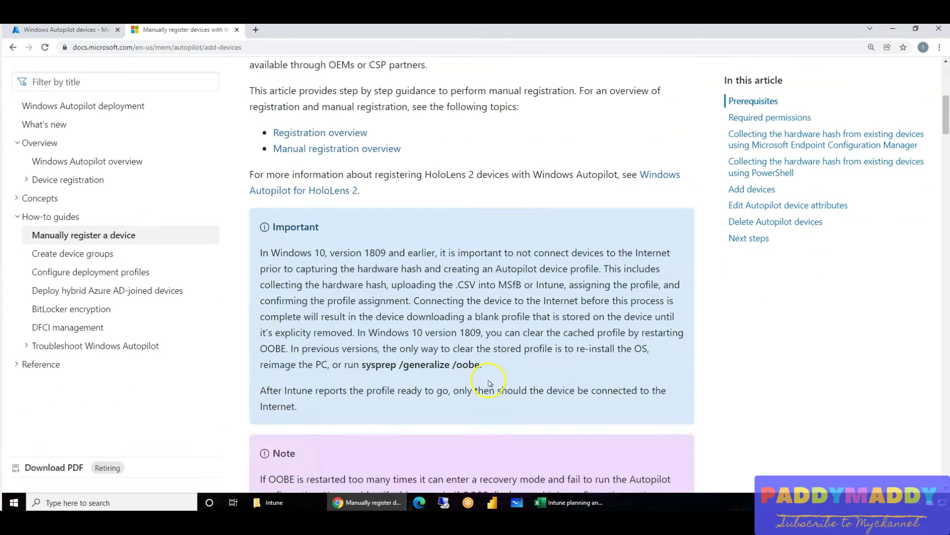
pyautogui.scroll(-14, 488, 380)
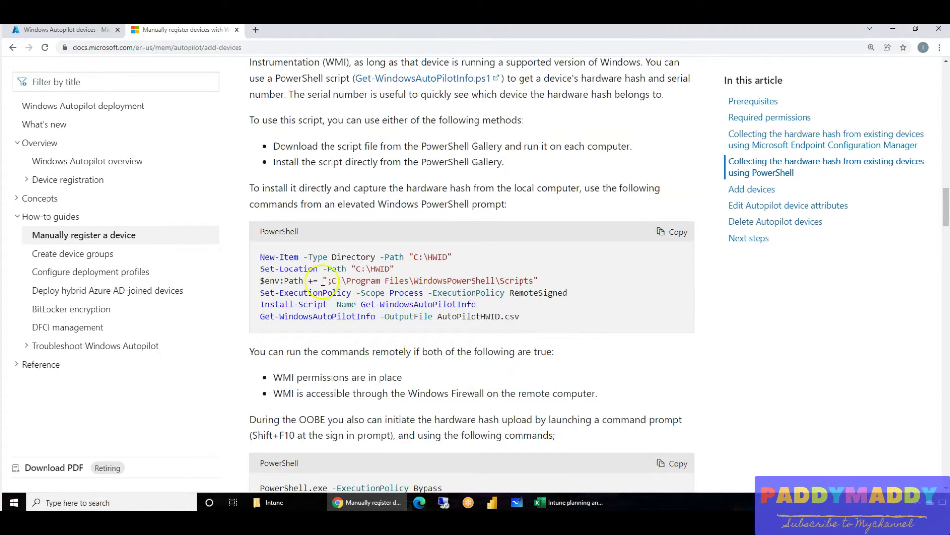
pyautogui.moveTo(261, 257); pyautogui.dragTo(542, 320)
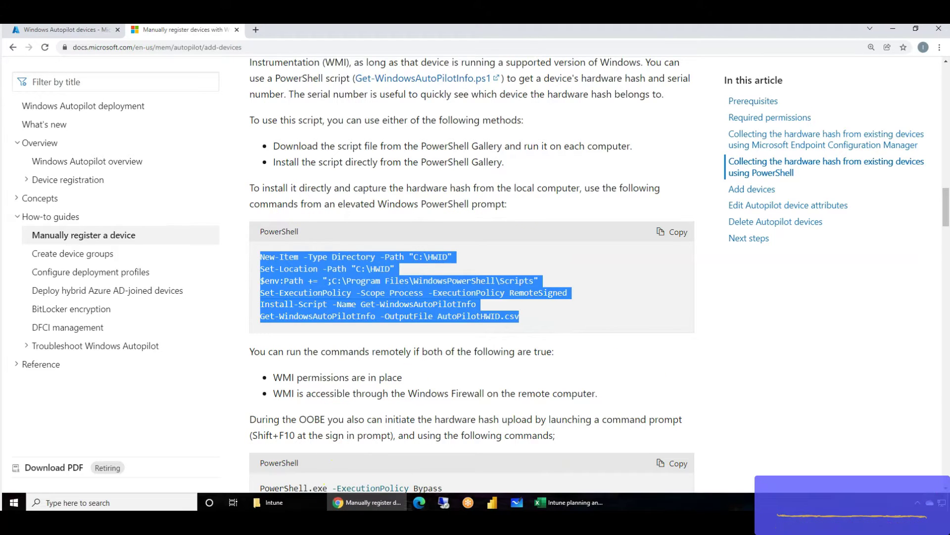
pyautogui.click(454, 376)
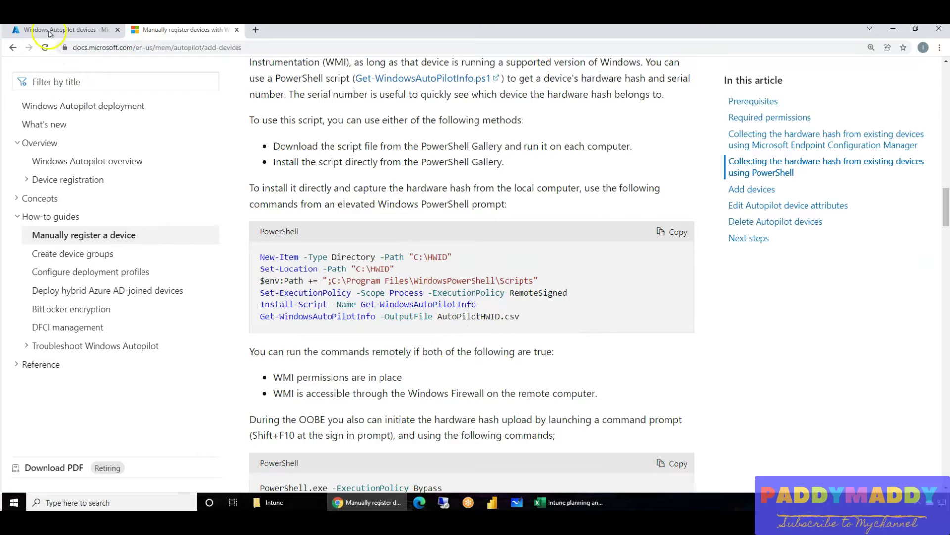
pyautogui.click(64, 30)
# - Preview the Autopilot device CSV import panel, close it, and reopen the Deployment Profiles list
pyautogui.click(258, 149)
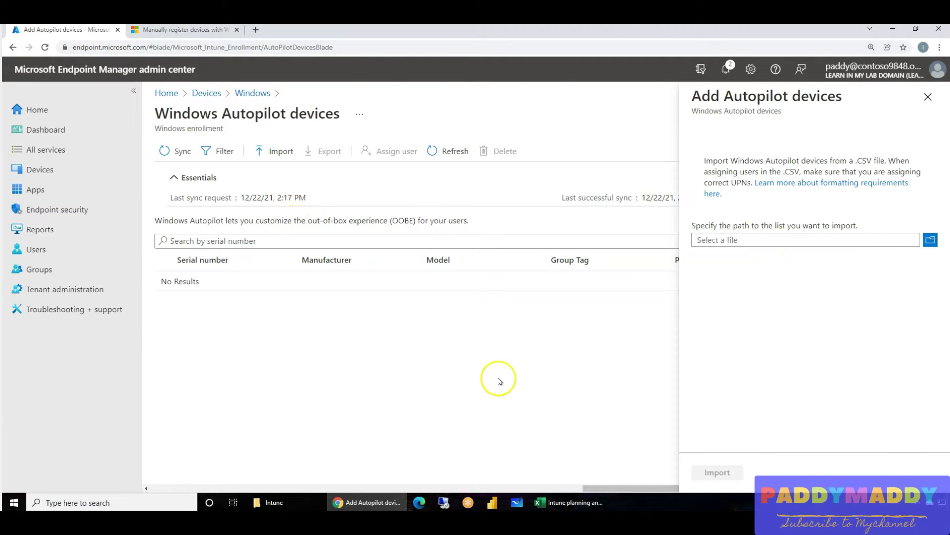
pyautogui.click(923, 103)
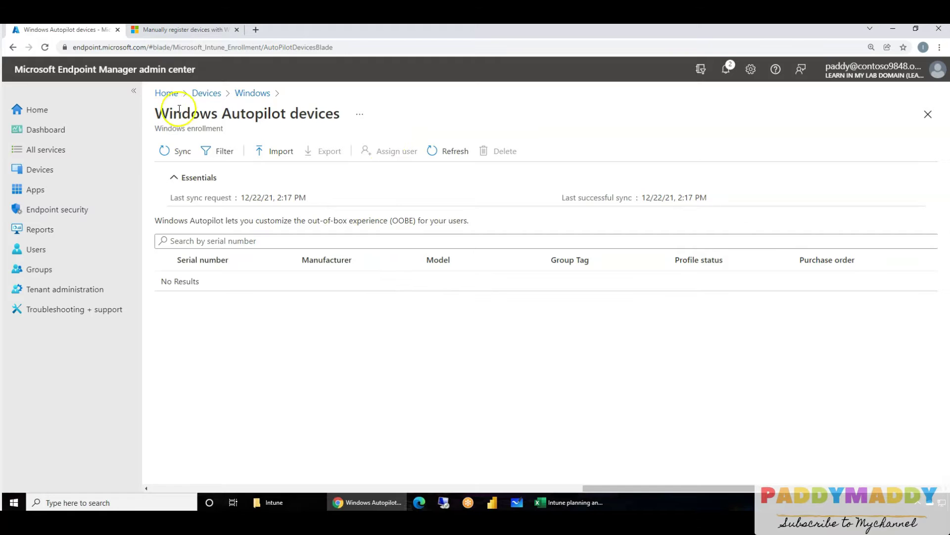
pyautogui.click(254, 94)
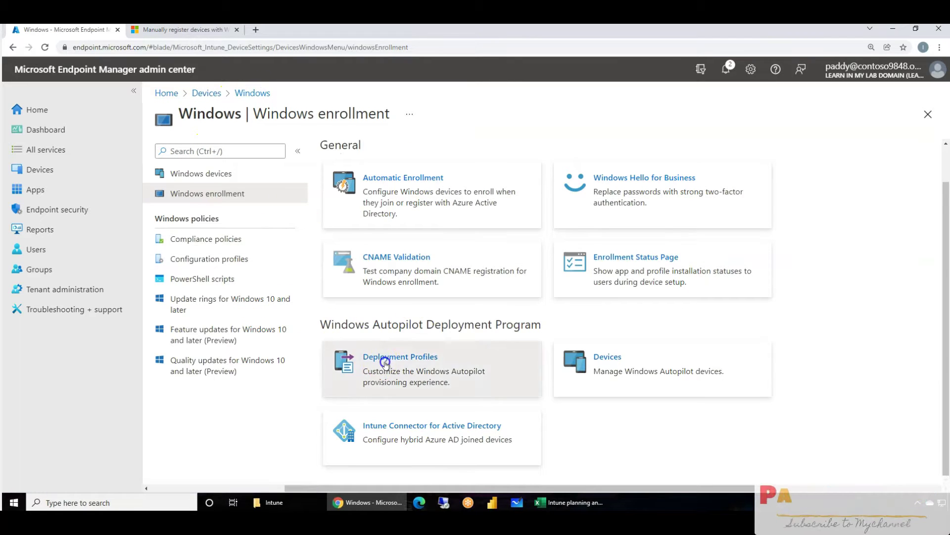
pyautogui.click(384, 362)
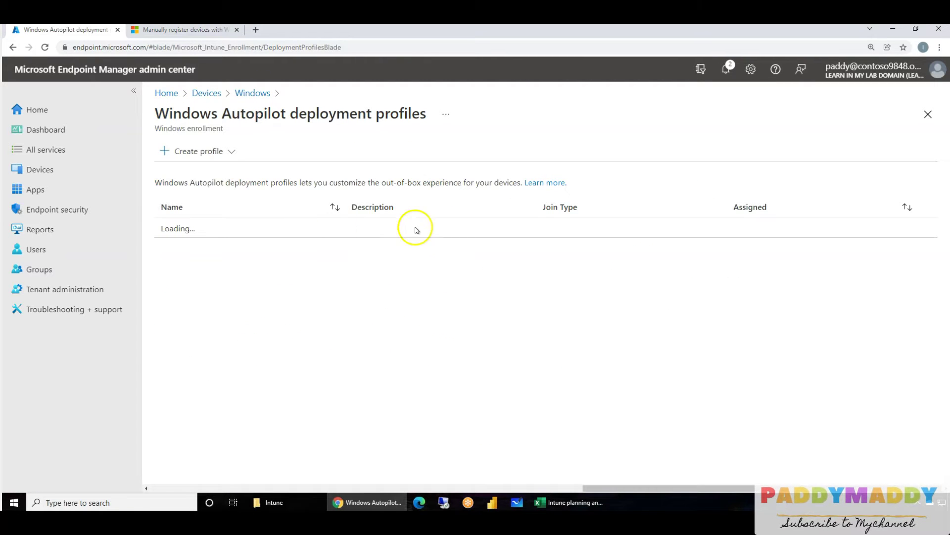